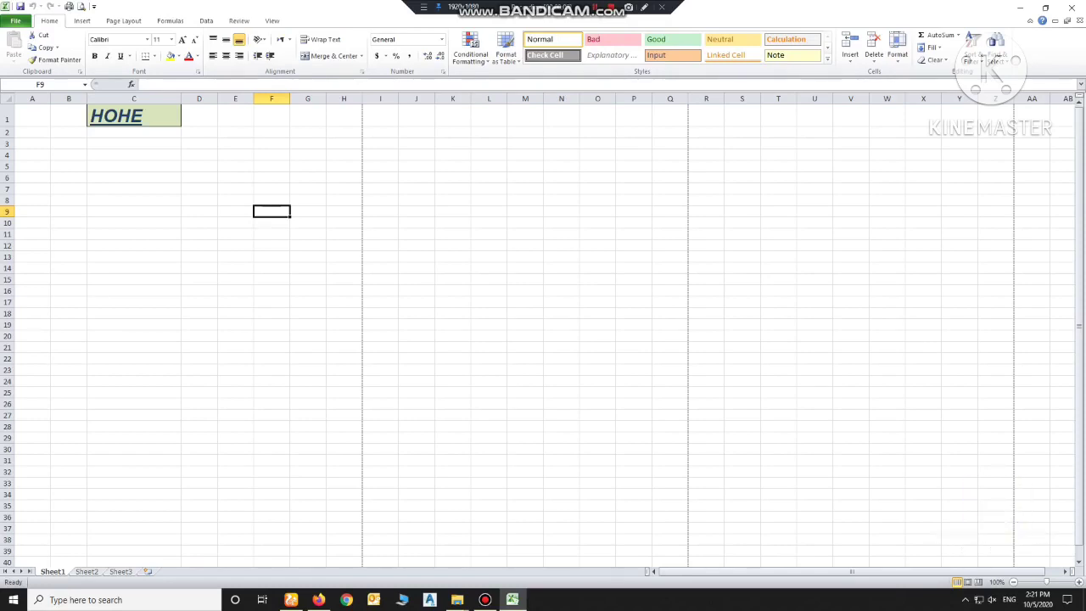
# Check how the sheet will print, using Ctrl+P and the File menu's Print page.
pyautogui.click(235, 200)
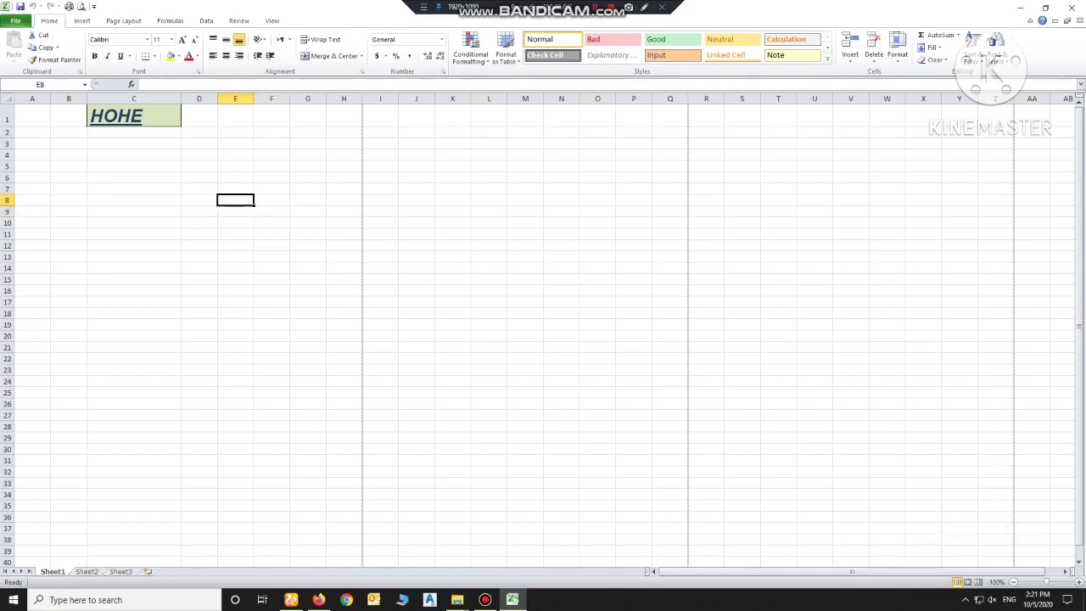
pyautogui.click(644, 7)
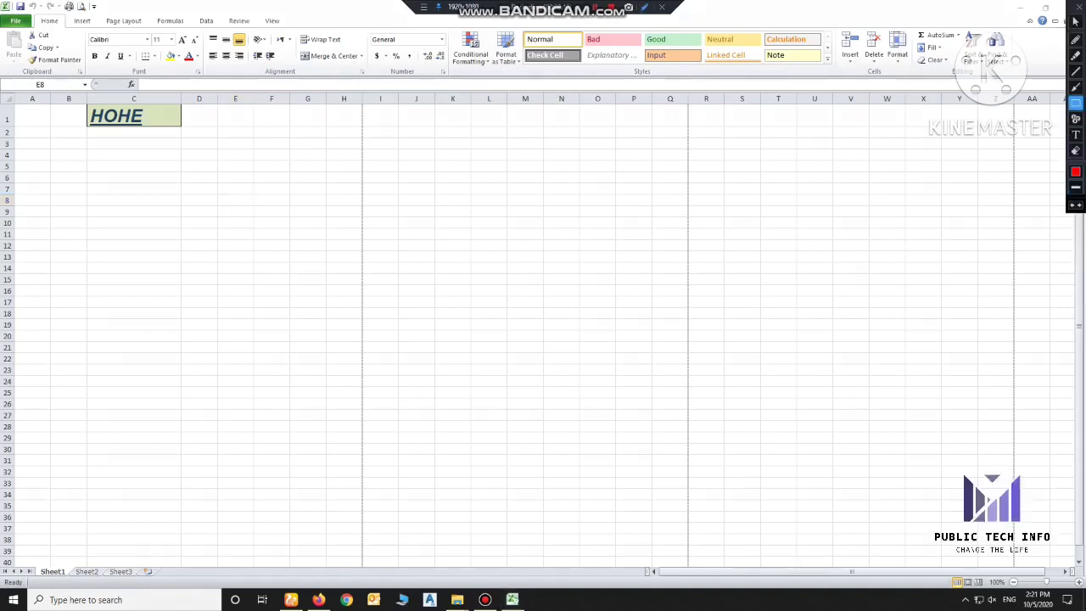
pyautogui.moveTo(2, 14)
pyautogui.mouseDown()
pyautogui.moveTo(34, 32)
pyautogui.moveTo(66, 32)
pyautogui.mouseUp()
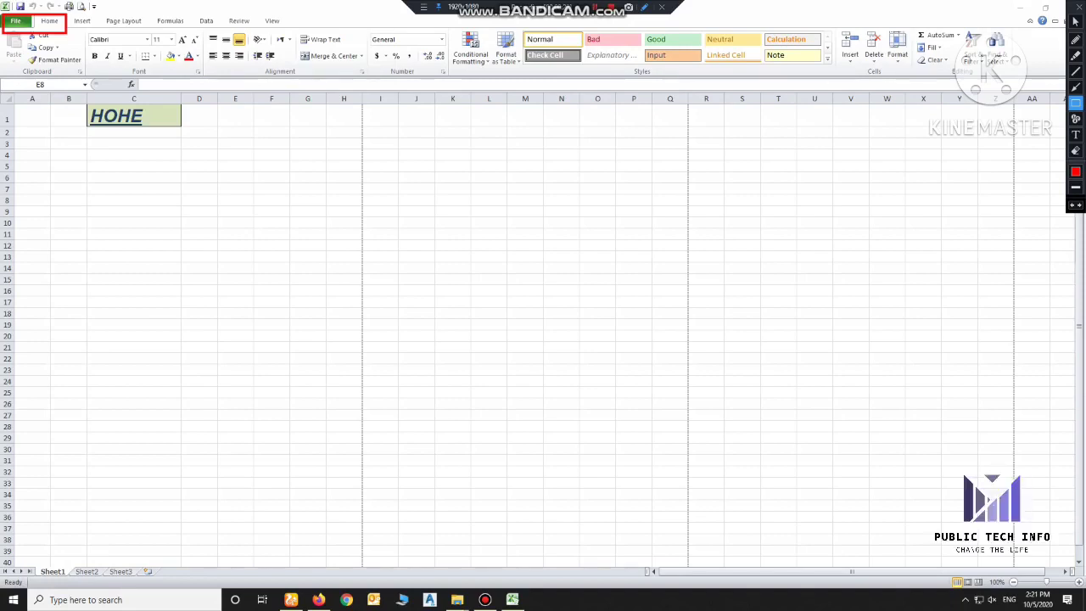
pyautogui.moveTo(83, 29)
pyautogui.mouseDown()
pyautogui.moveTo(269, 78)
pyautogui.moveTo(204, 76)
pyautogui.mouseUp()
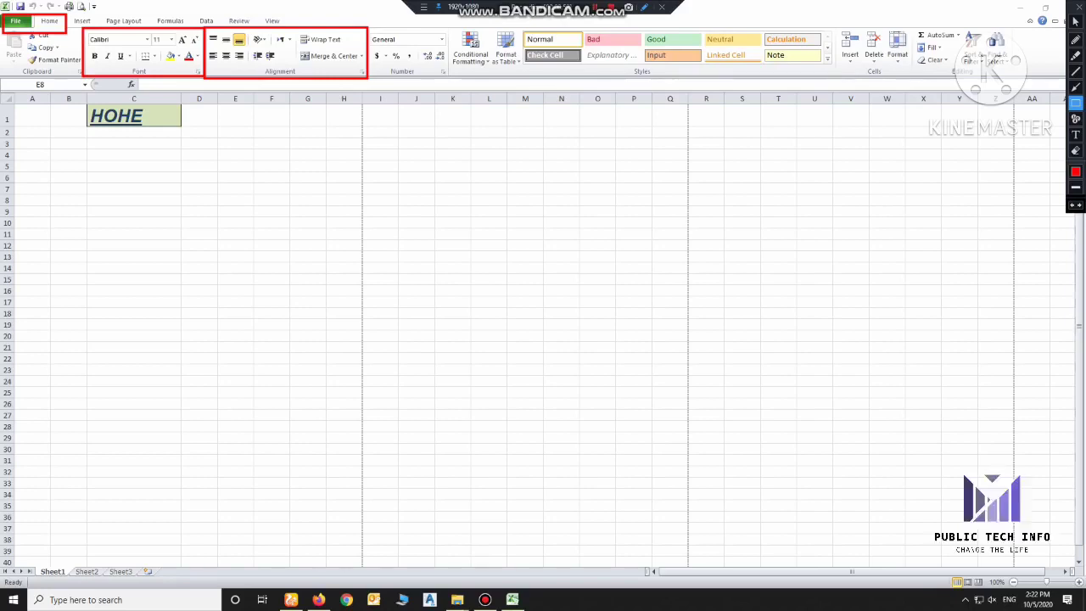
pyautogui.hotkey('ctrl', 'p')
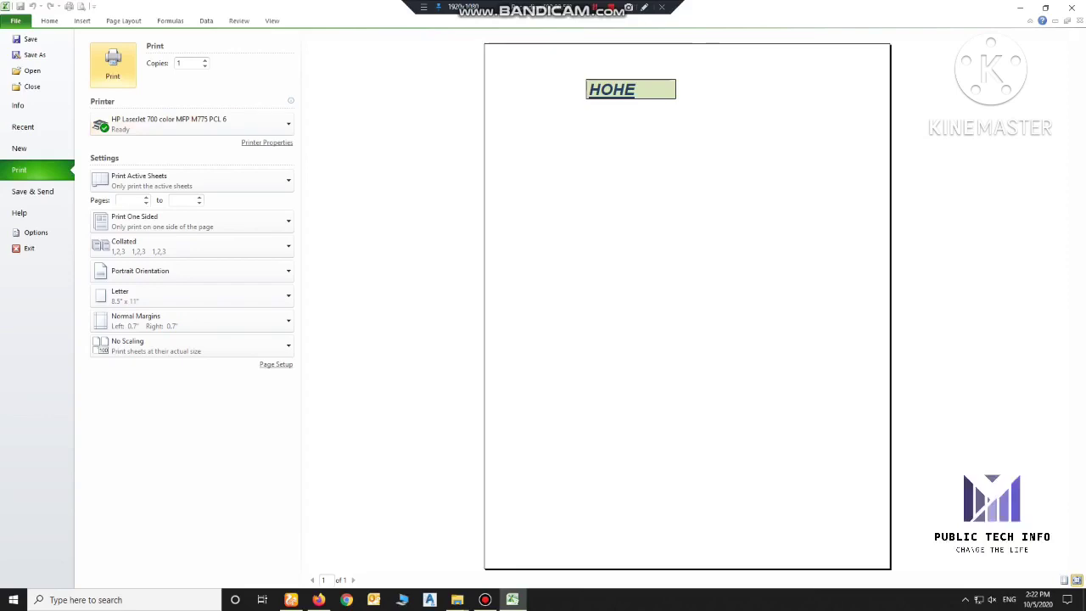
pyautogui.press('Escape')
pyautogui.hotkey('alt', 'f')
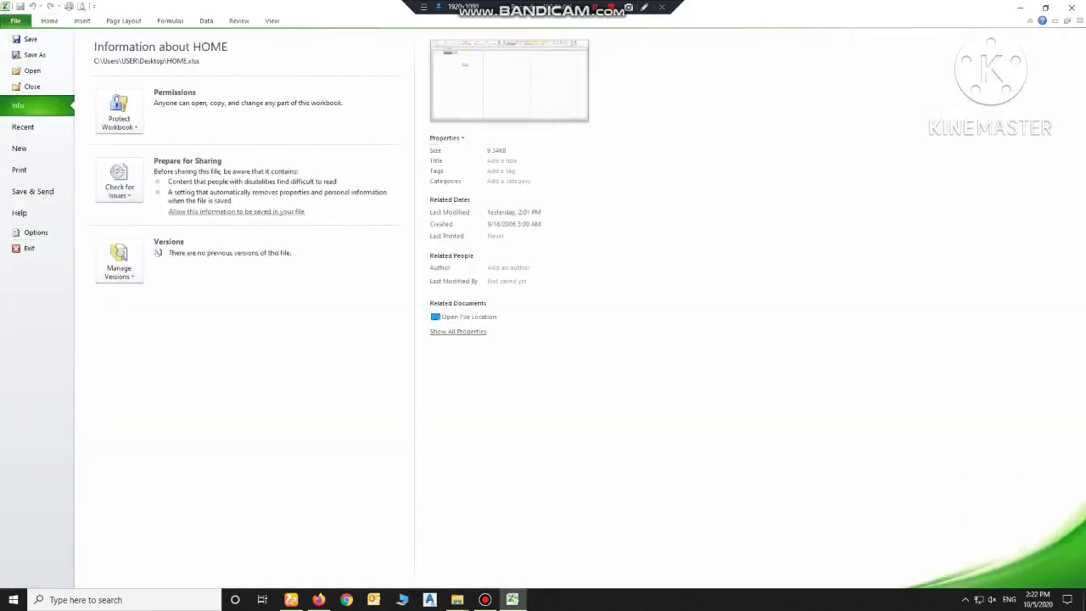
pyautogui.press('Down')
pyautogui.press('Down')
pyautogui.press('Down')
pyautogui.press('Return')
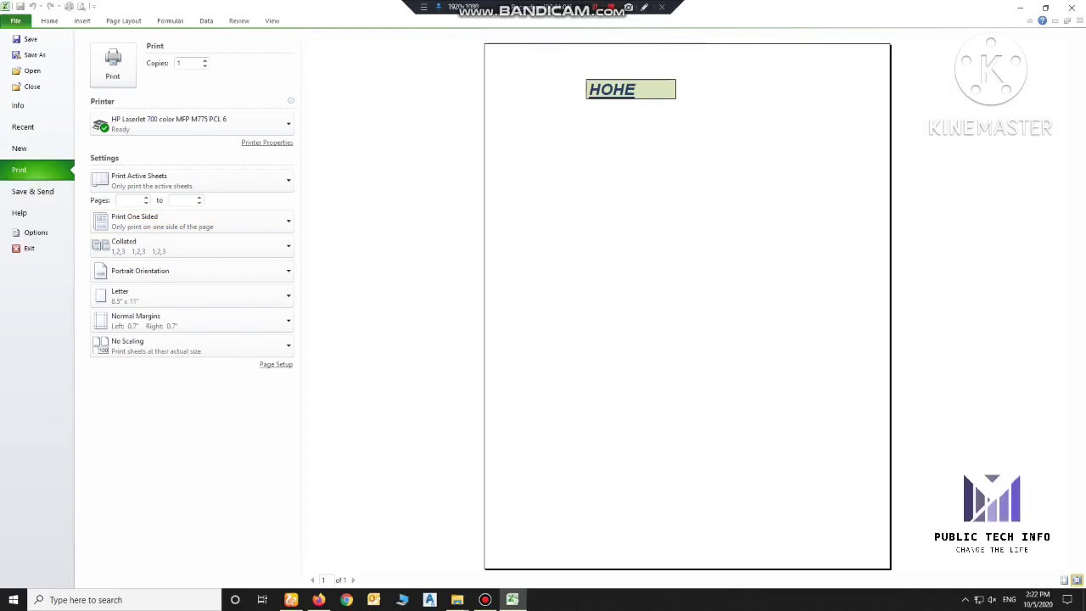
pyautogui.press('Escape')
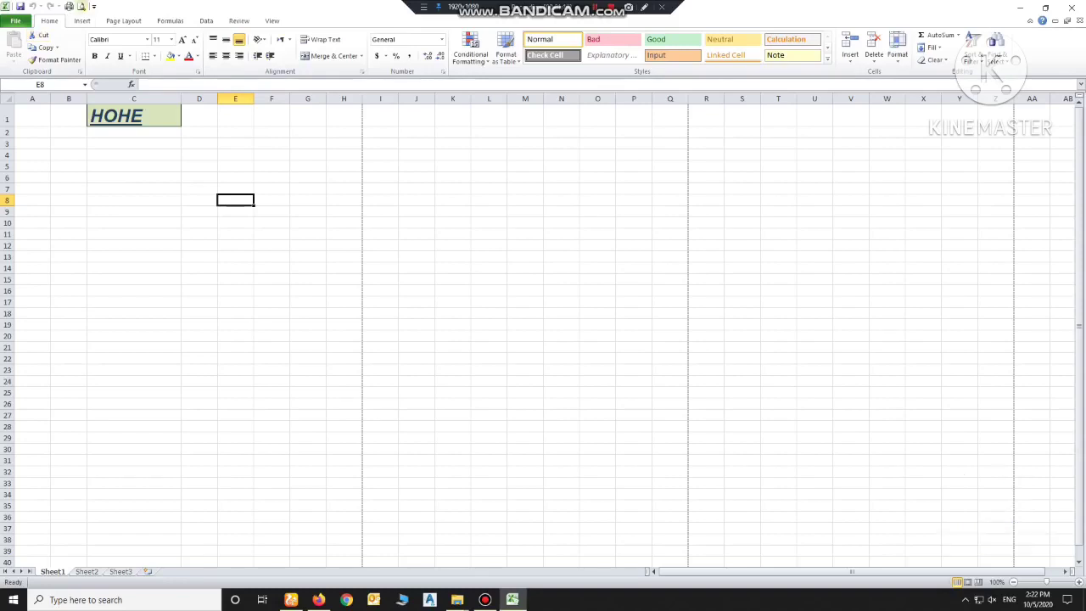
pyautogui.click(81, 6)
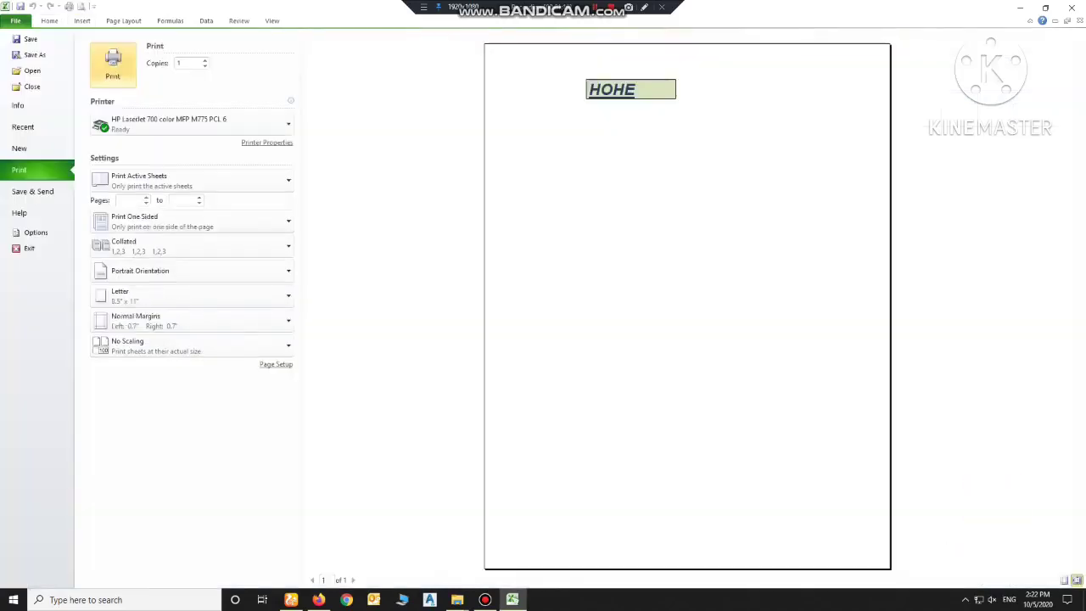
pyautogui.press('Escape')
# Center HOHE horizontally in cell C1 and align it to the top.
pyautogui.click(199, 223)
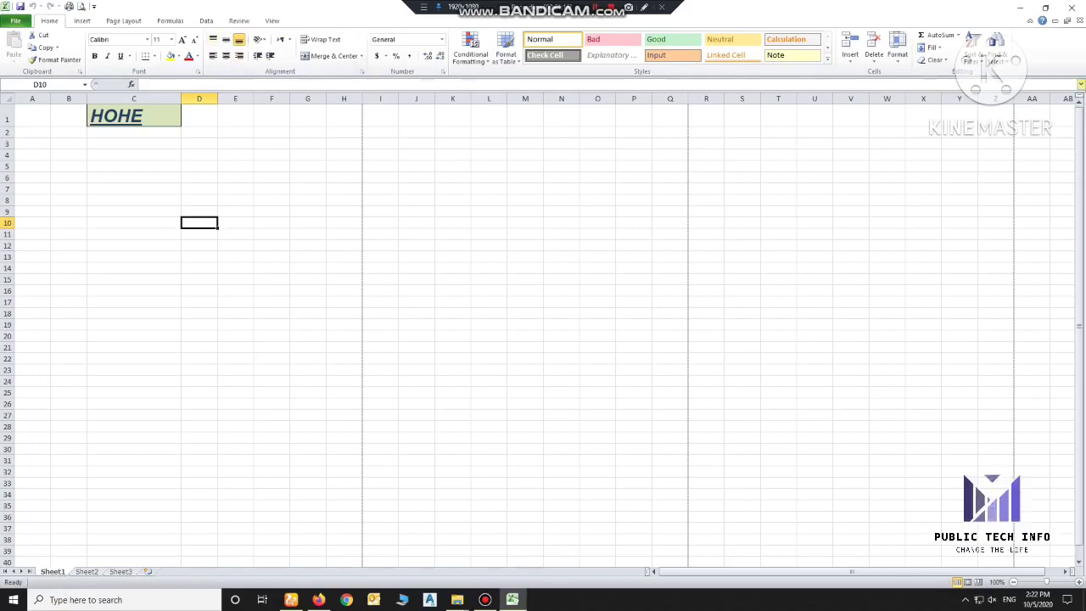
pyautogui.click(644, 6)
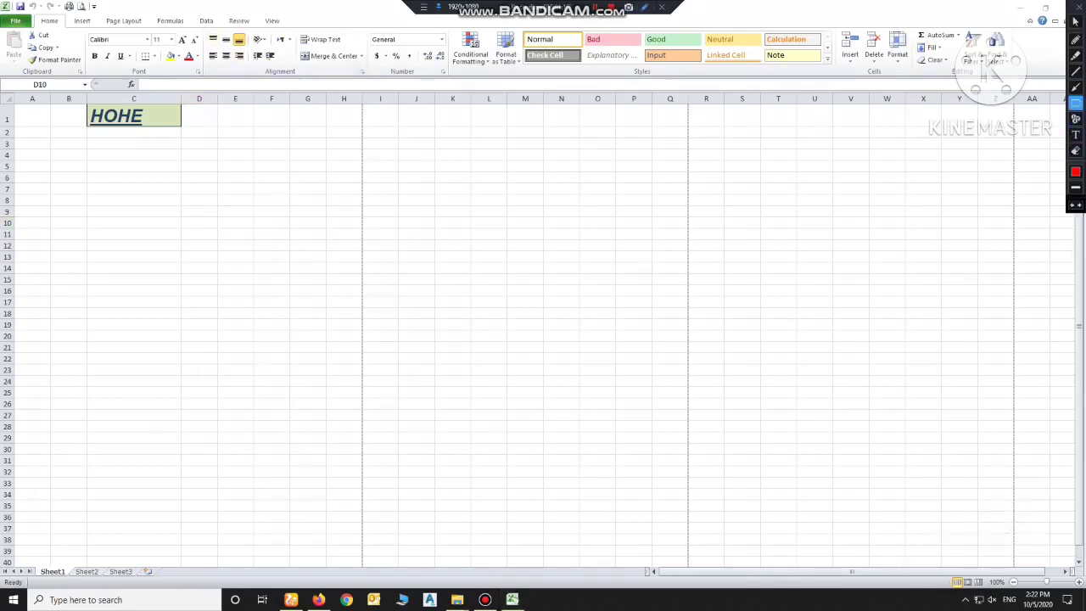
pyautogui.moveTo(204, 29); pyautogui.dragTo(248, 70)
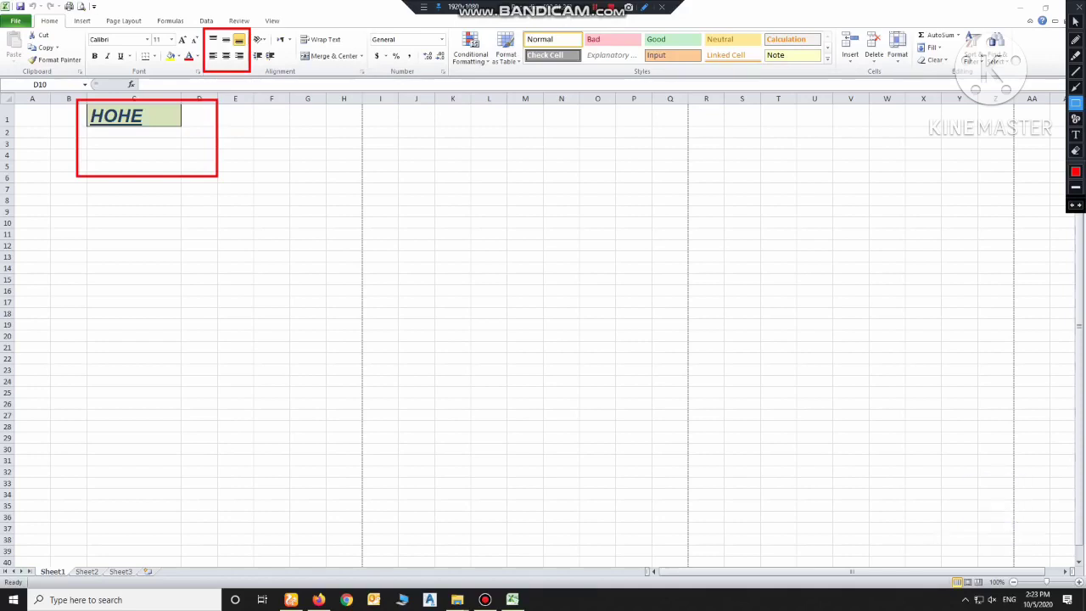
pyautogui.click(133, 117)
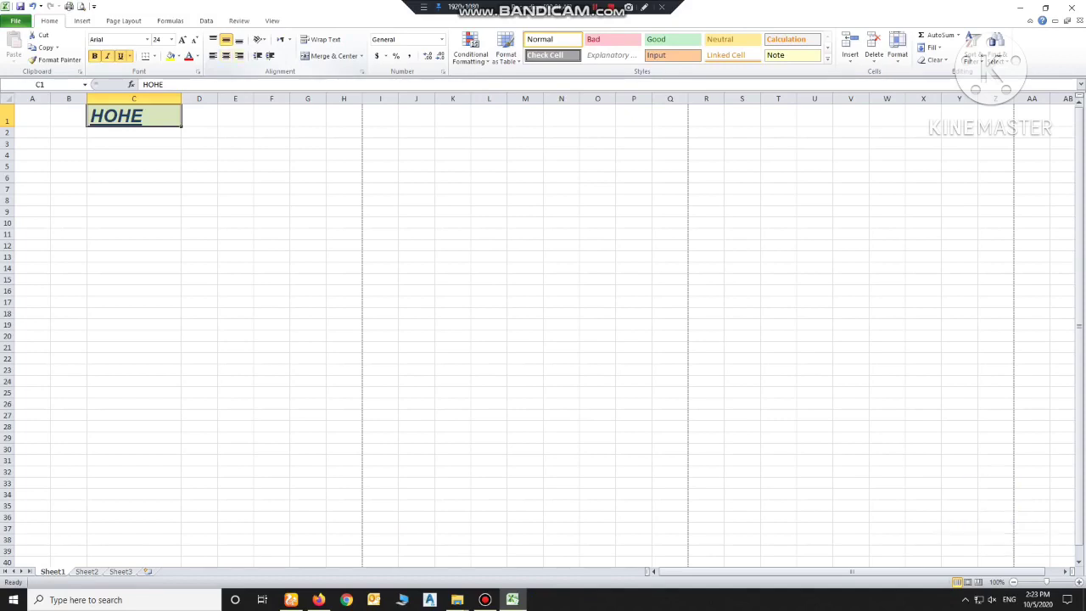
pyautogui.click(225, 56)
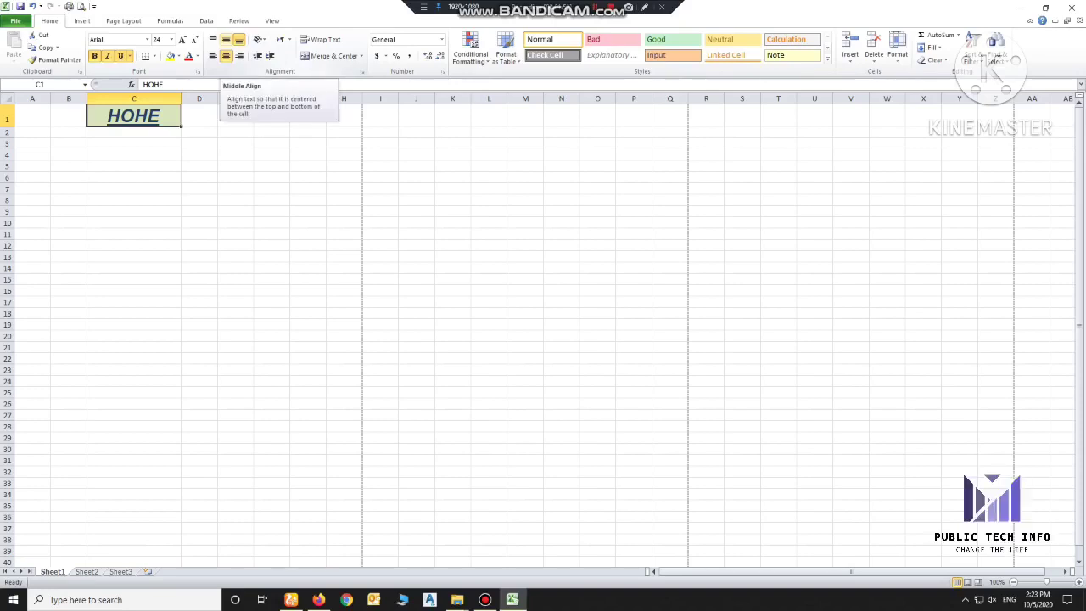
pyautogui.click(212, 39)
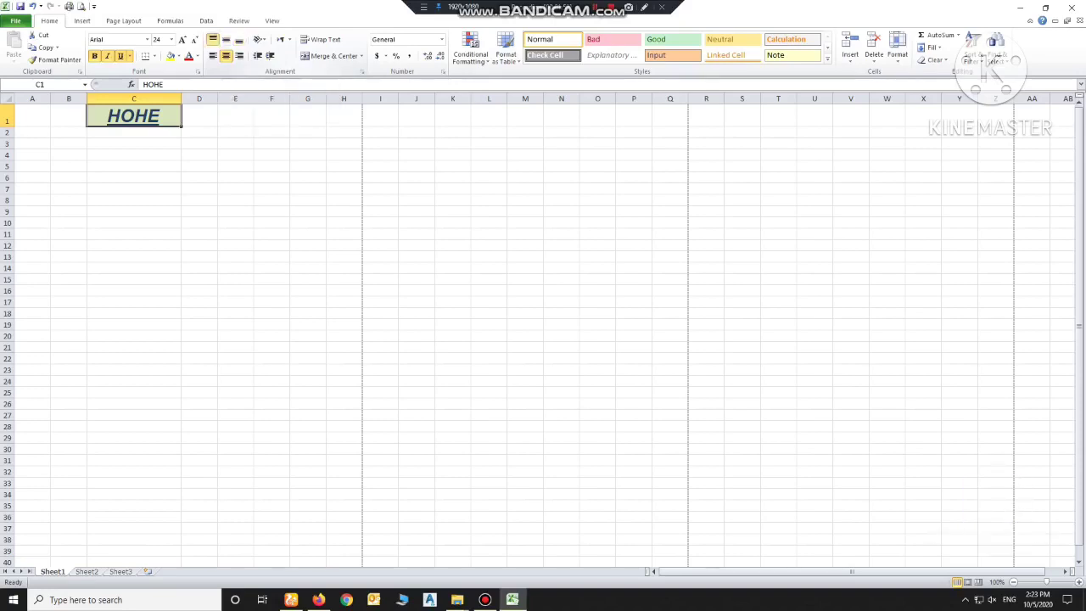
# Make row 1 much taller, then settle HOHE on Center and Middle Align after trying other alignments.
pyautogui.moveTo(7, 126); pyautogui.dragTo(7, 221)
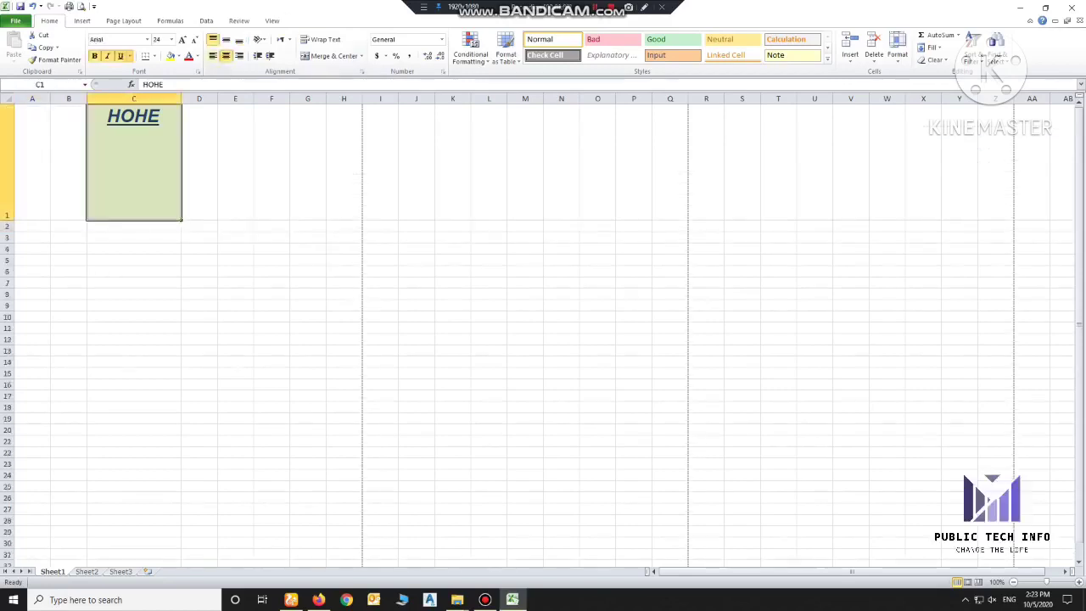
pyautogui.click(213, 55)
pyautogui.click(225, 39)
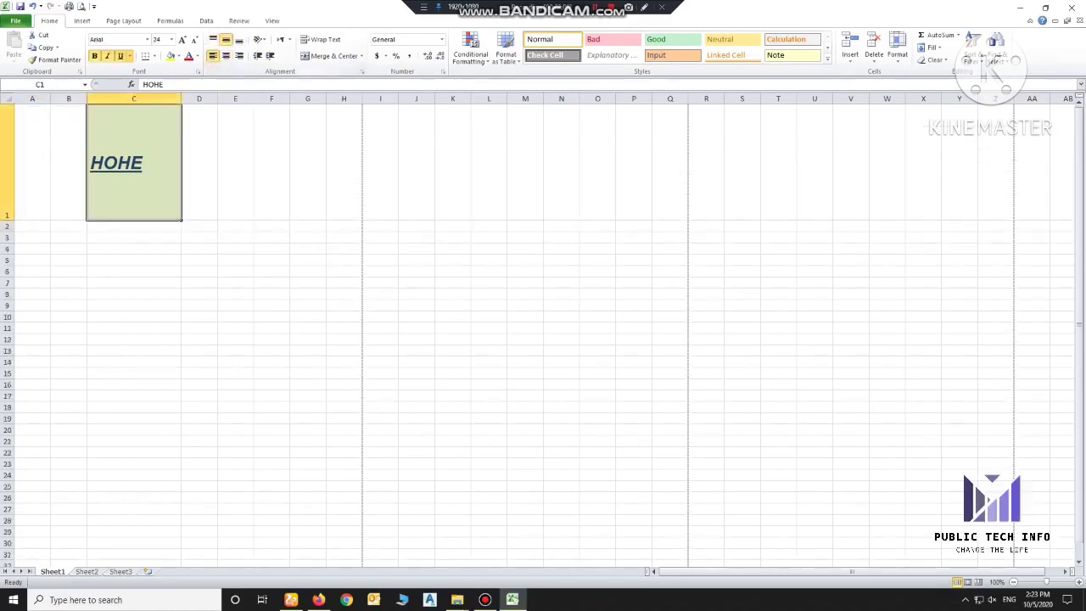
pyautogui.click(238, 39)
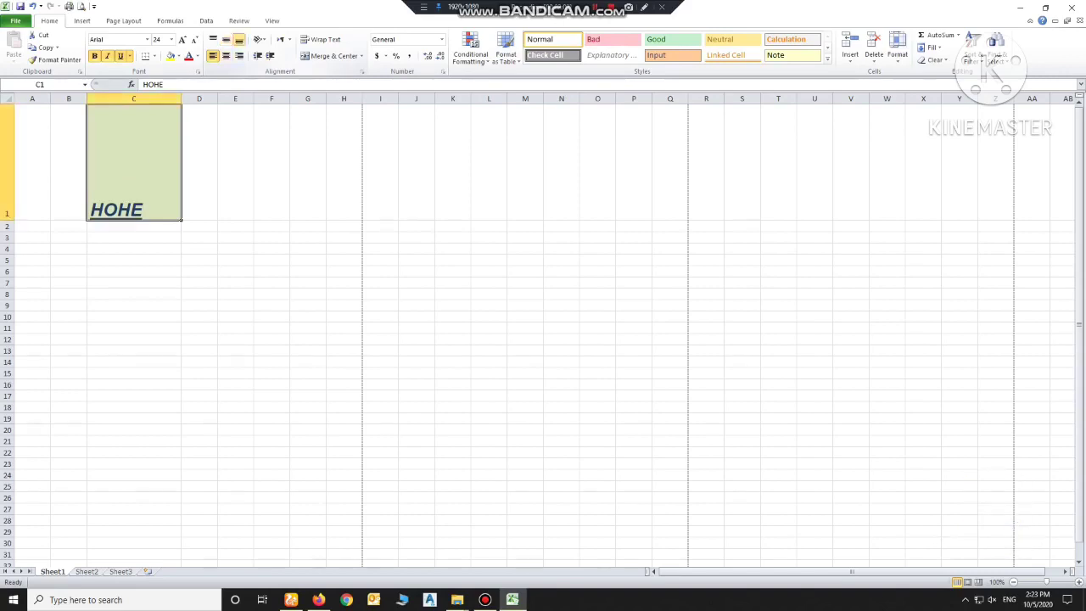
pyautogui.click(240, 55)
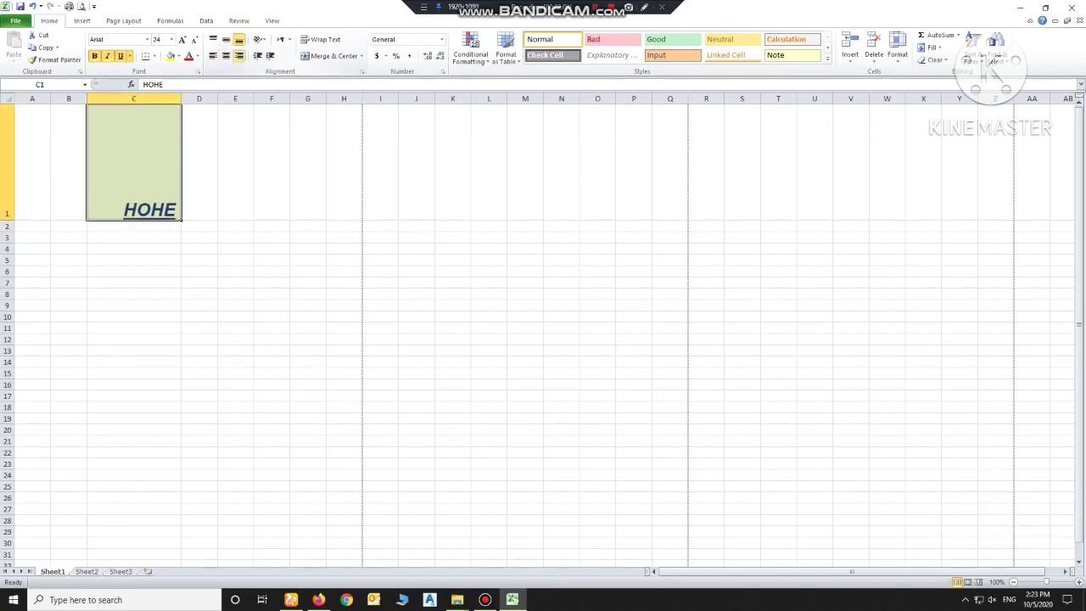
pyautogui.click(226, 55)
pyautogui.click(225, 39)
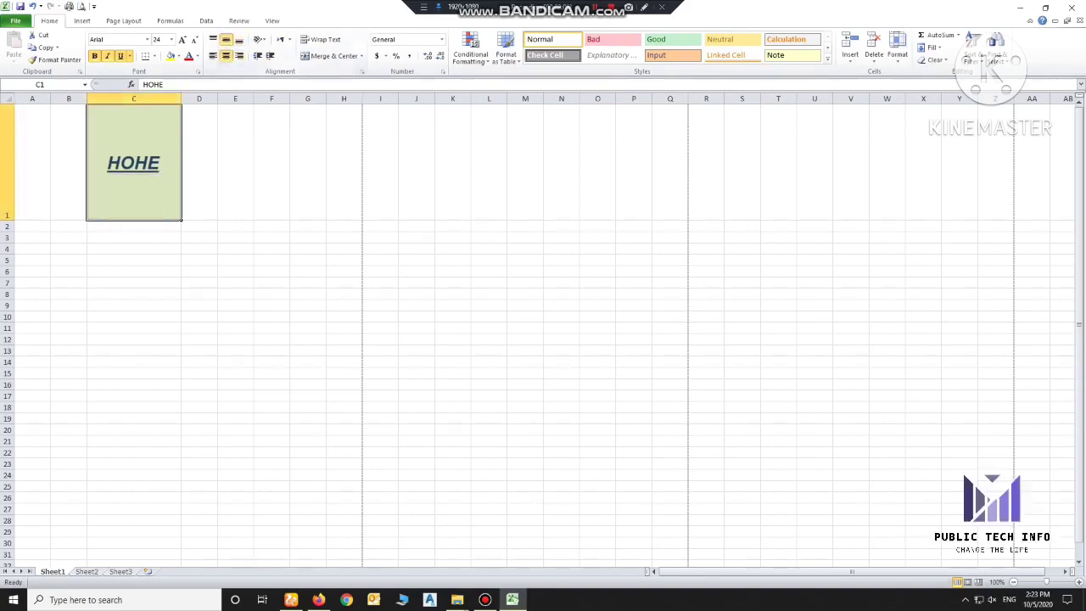
pyautogui.click(271, 161)
pyautogui.click(134, 161)
# Try HOHE's Orientation options: rotate up, vertical, angled counterclockwise and clockwise, rotate down.
pyautogui.click(259, 39)
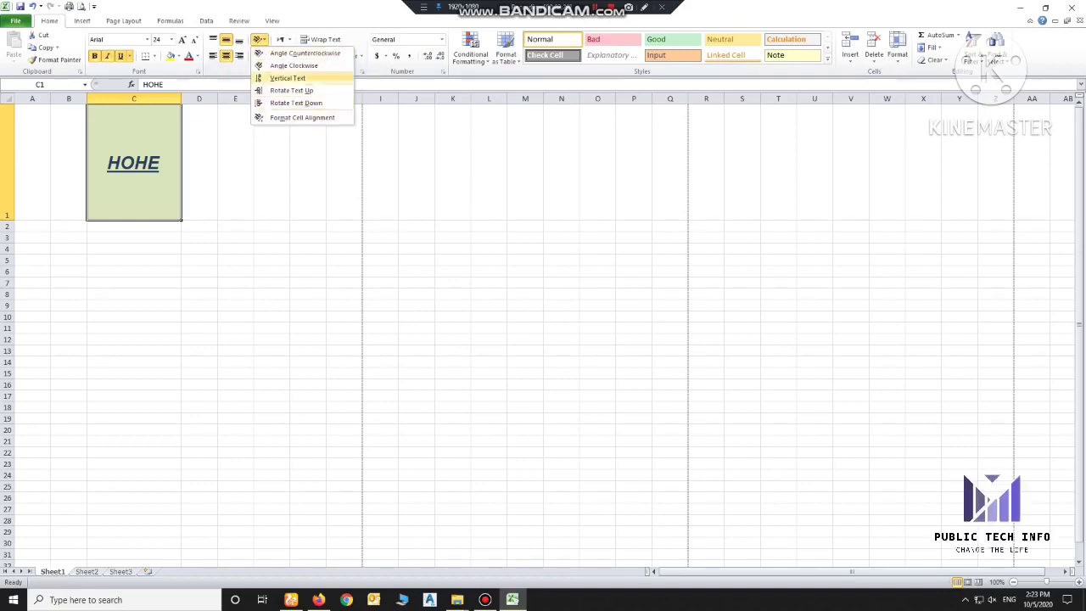
pyautogui.click(291, 90)
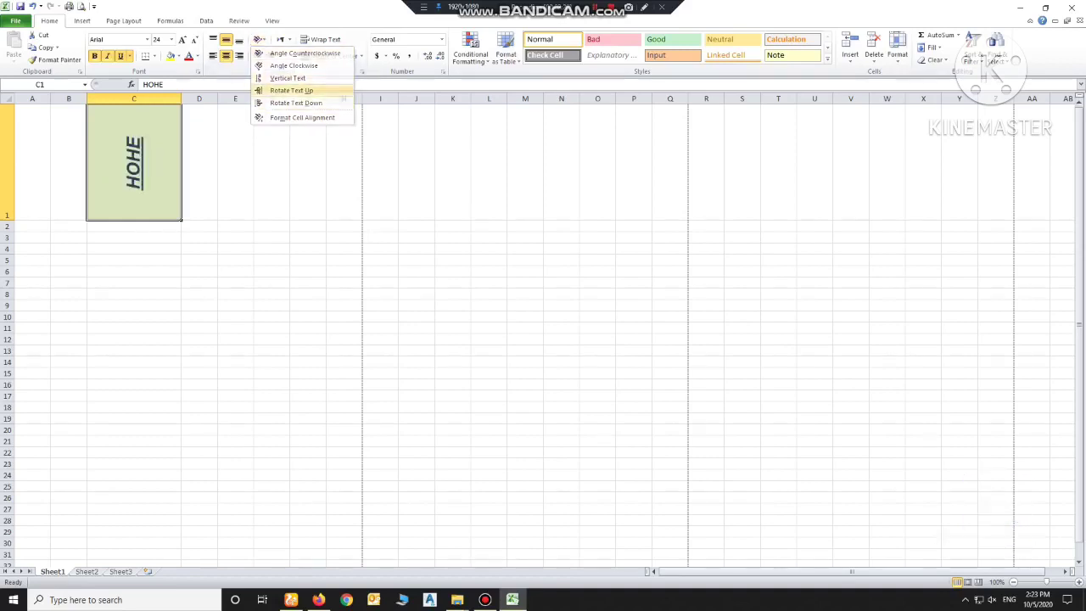
pyautogui.click(258, 39)
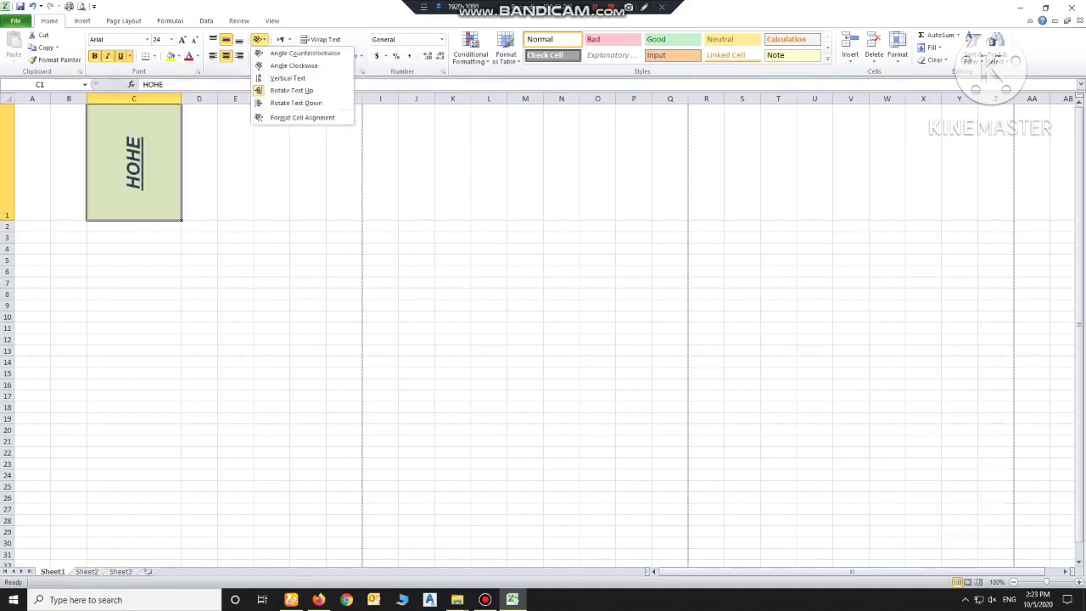
pyautogui.click(291, 75)
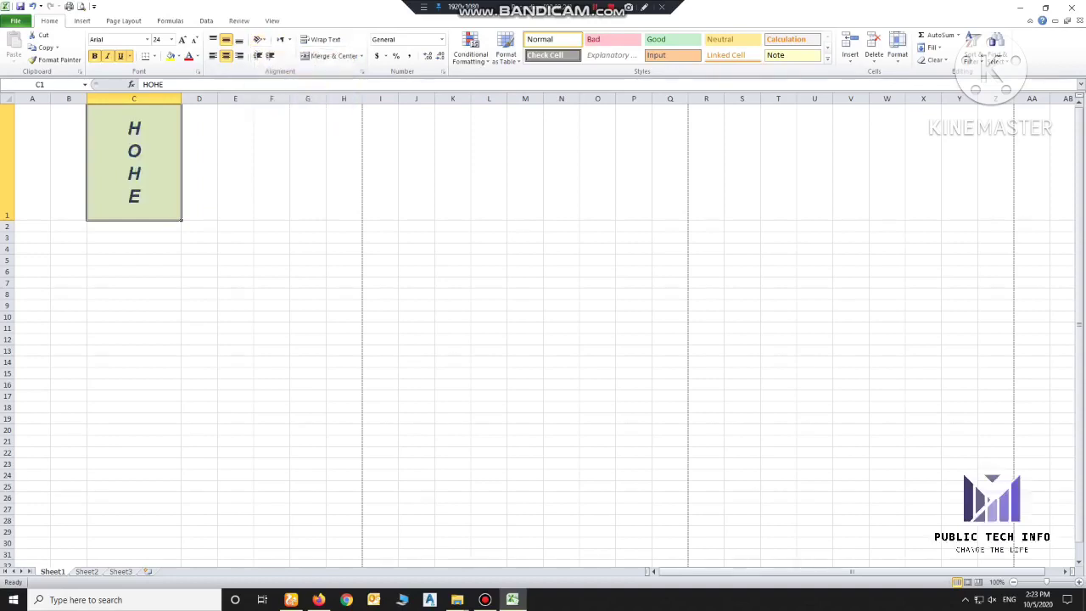
pyautogui.click(258, 39)
pyautogui.click(297, 54)
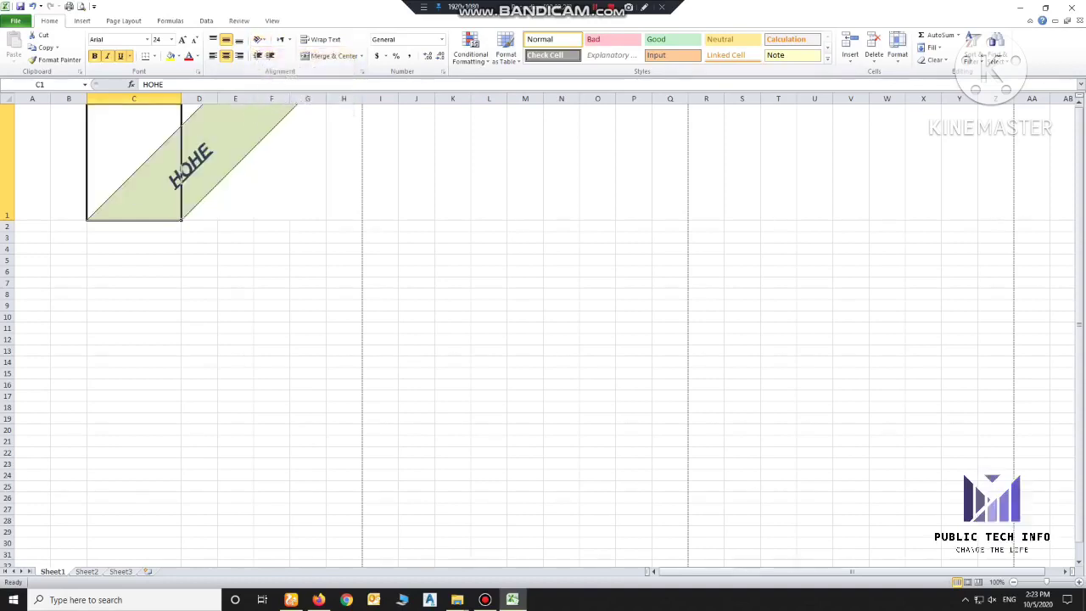
pyautogui.click(259, 39)
pyautogui.click(294, 65)
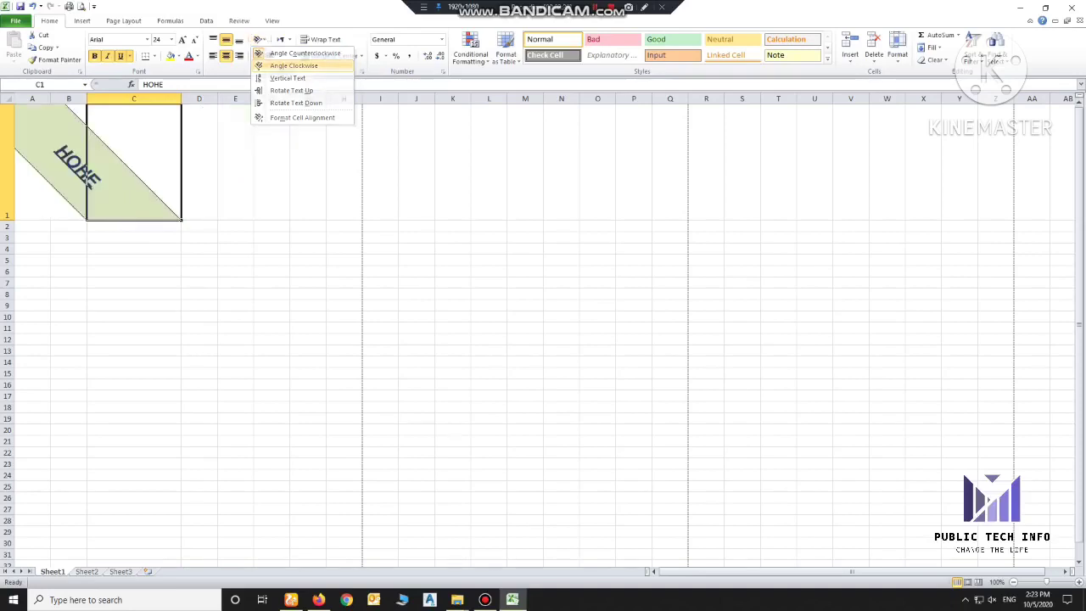
pyautogui.click(259, 39)
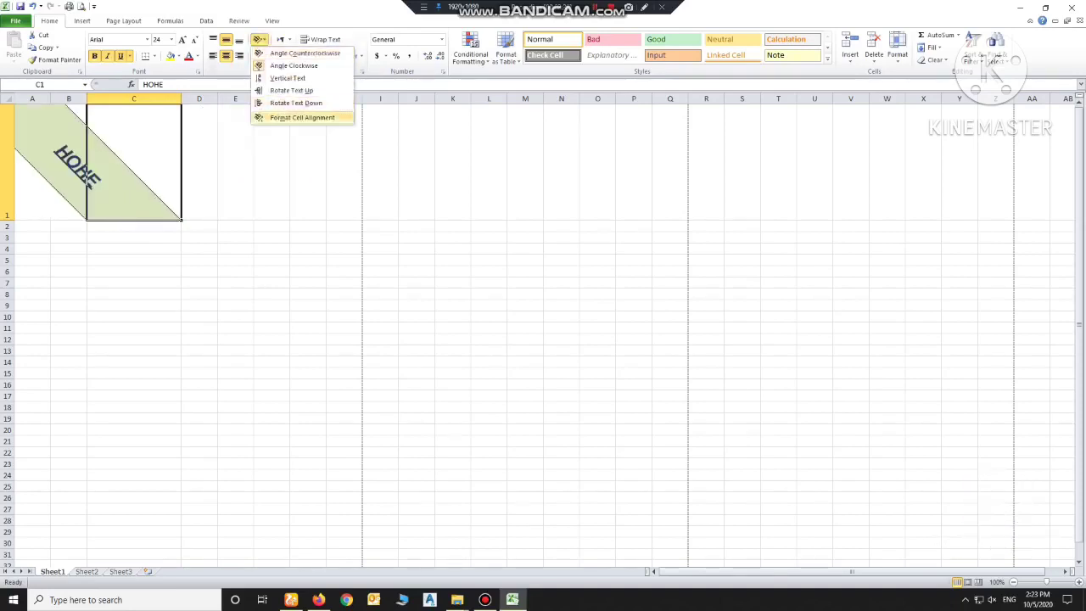
pyautogui.click(296, 103)
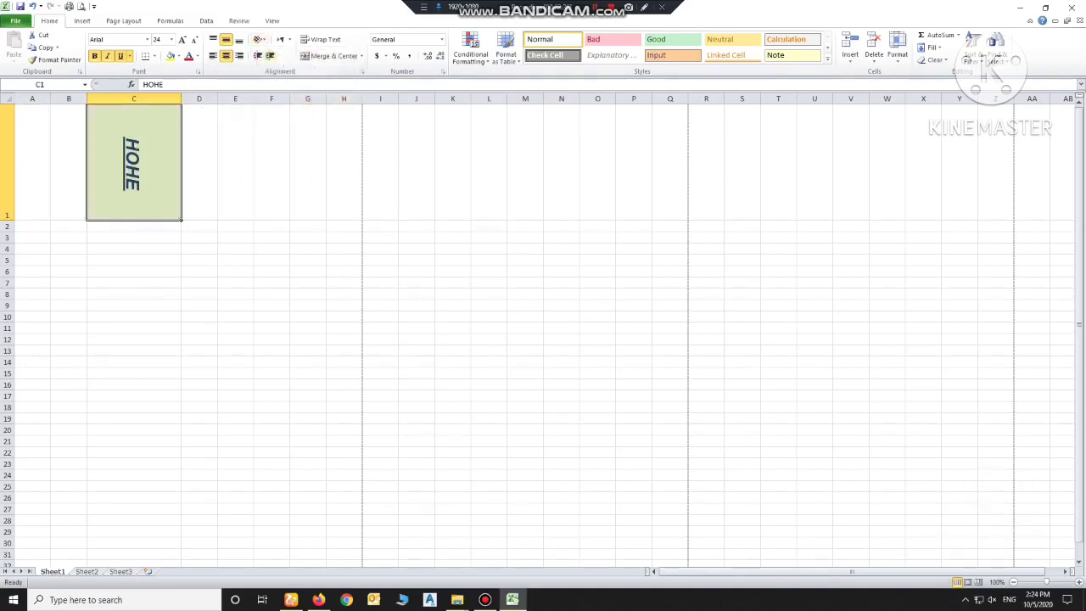
# Widen column C and set HOHE back to horizontal text.
pyautogui.moveTo(181, 99); pyautogui.dragTo(115, 98)
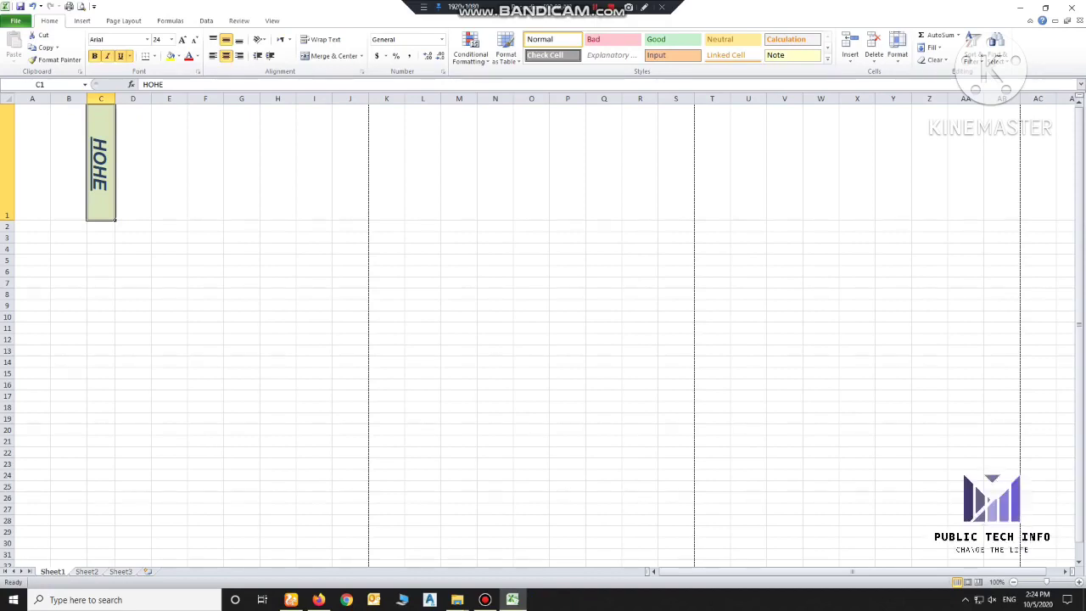
pyautogui.moveTo(114, 98); pyautogui.dragTo(136, 99)
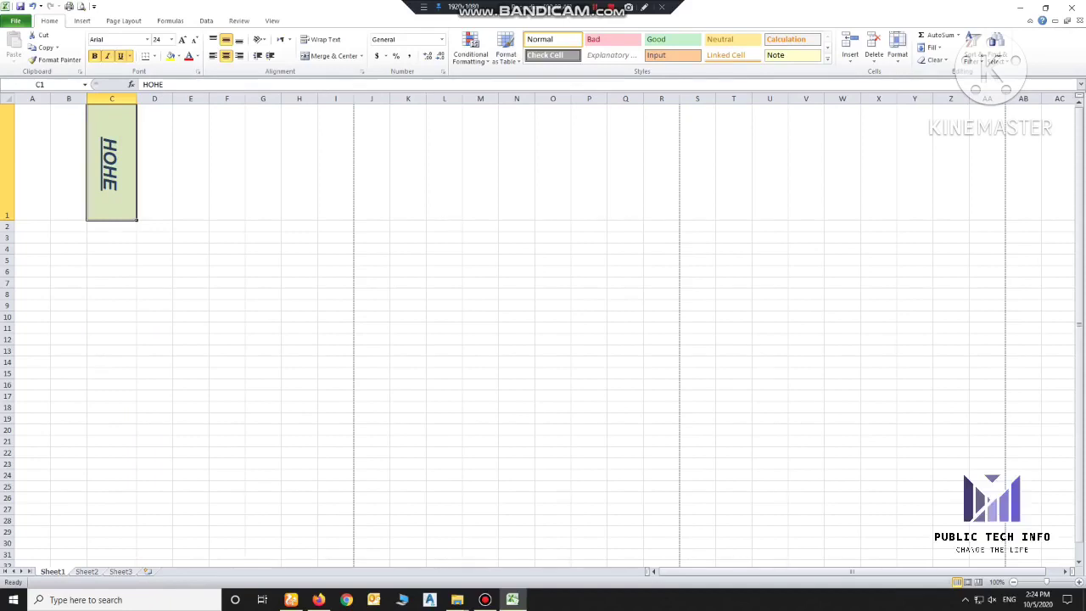
pyautogui.click(259, 39)
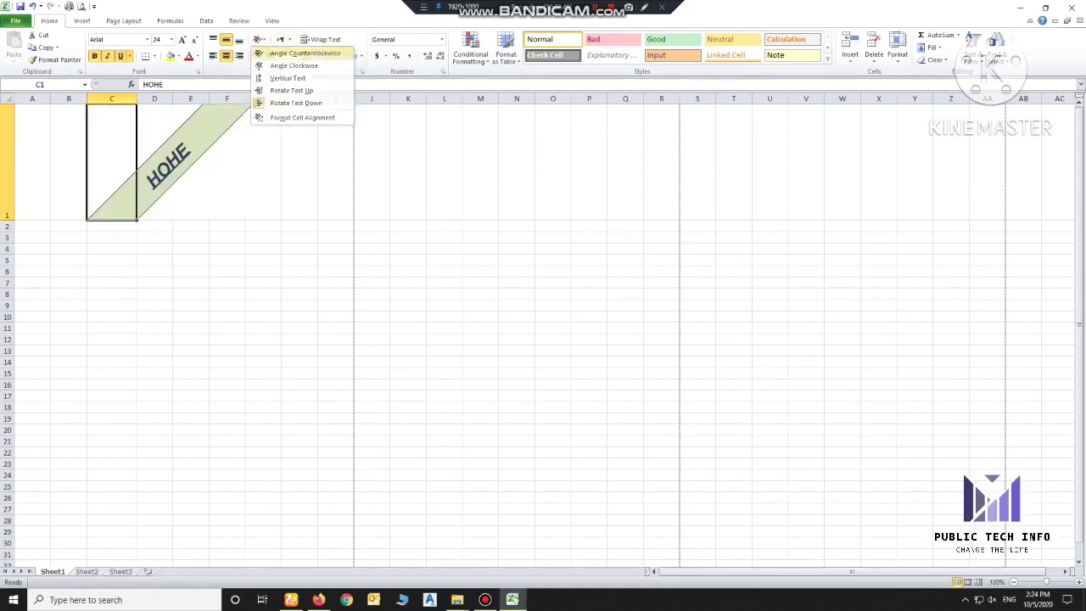
pyautogui.click(293, 50)
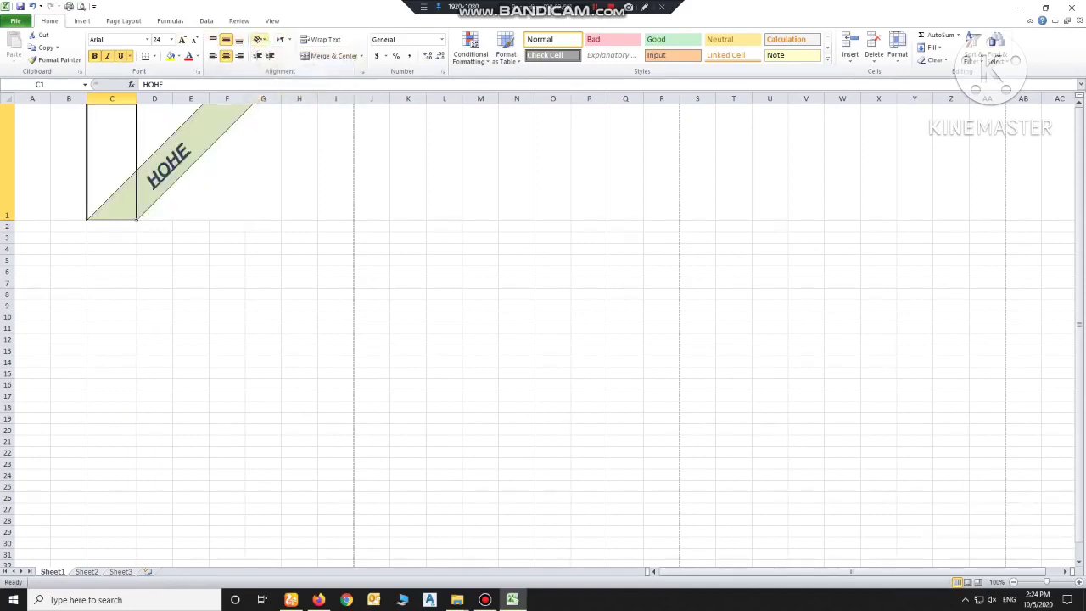
pyautogui.click(259, 39)
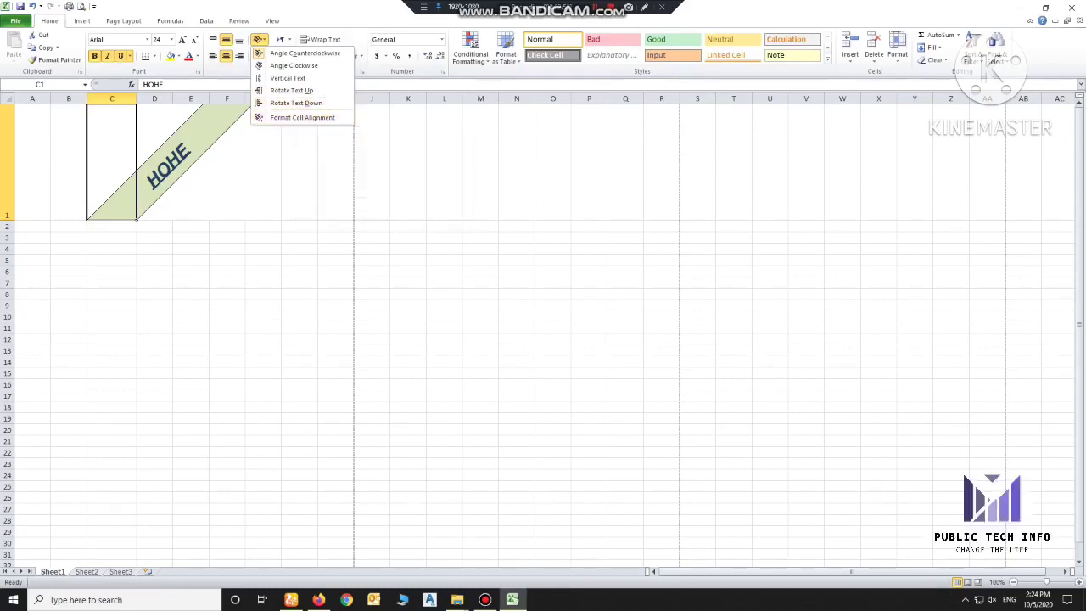
pyautogui.click(296, 103)
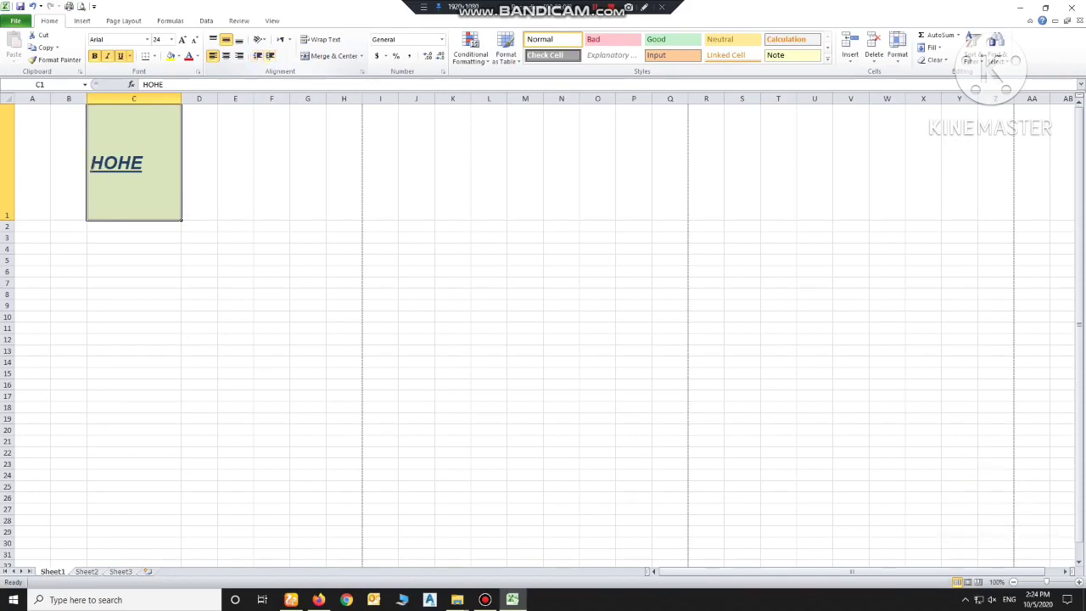
# Adjust HOHE's indent in C1, ending with one indent step.
pyautogui.click(257, 55)
pyautogui.click(269, 55)
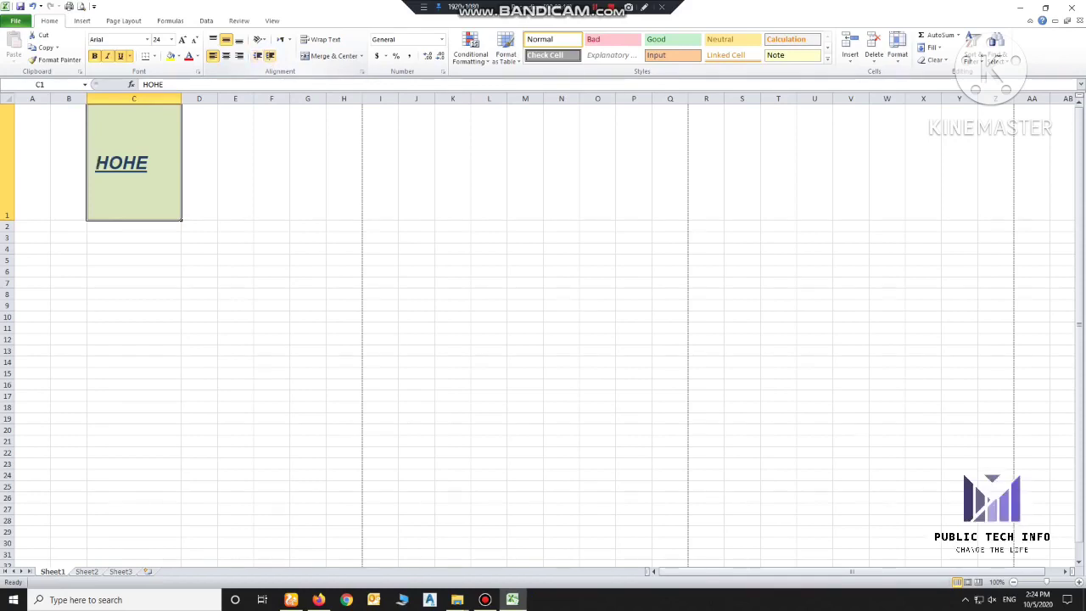
pyautogui.click(257, 55)
pyautogui.click(270, 56)
# Try the Text Direction options on HOHE, including right-to-left.
pyautogui.click(288, 40)
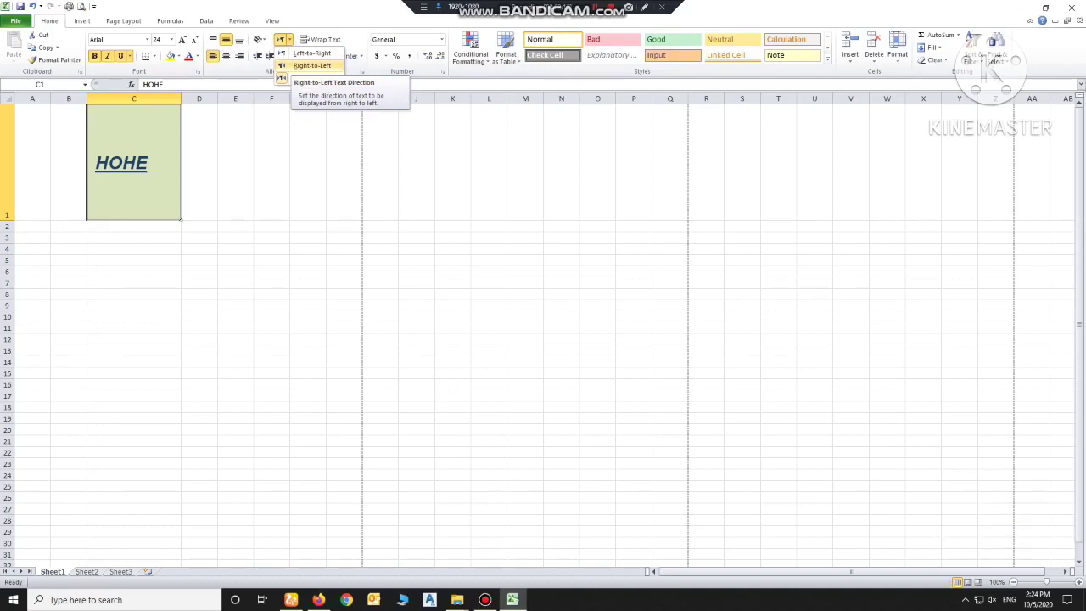
pyautogui.click(312, 65)
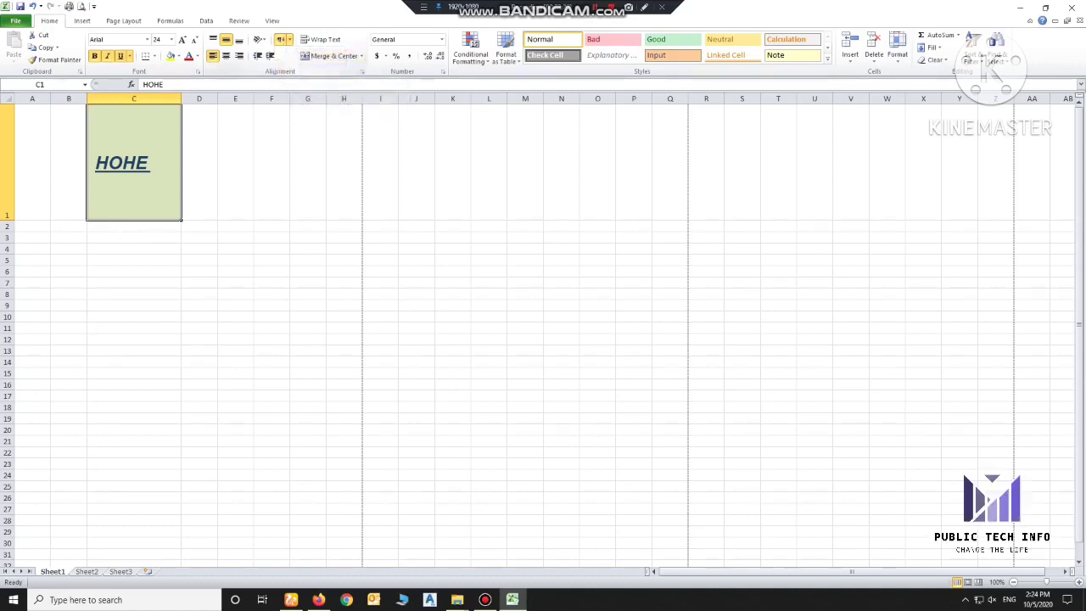
pyautogui.click(289, 39)
pyautogui.click(288, 39)
pyautogui.click(288, 39)
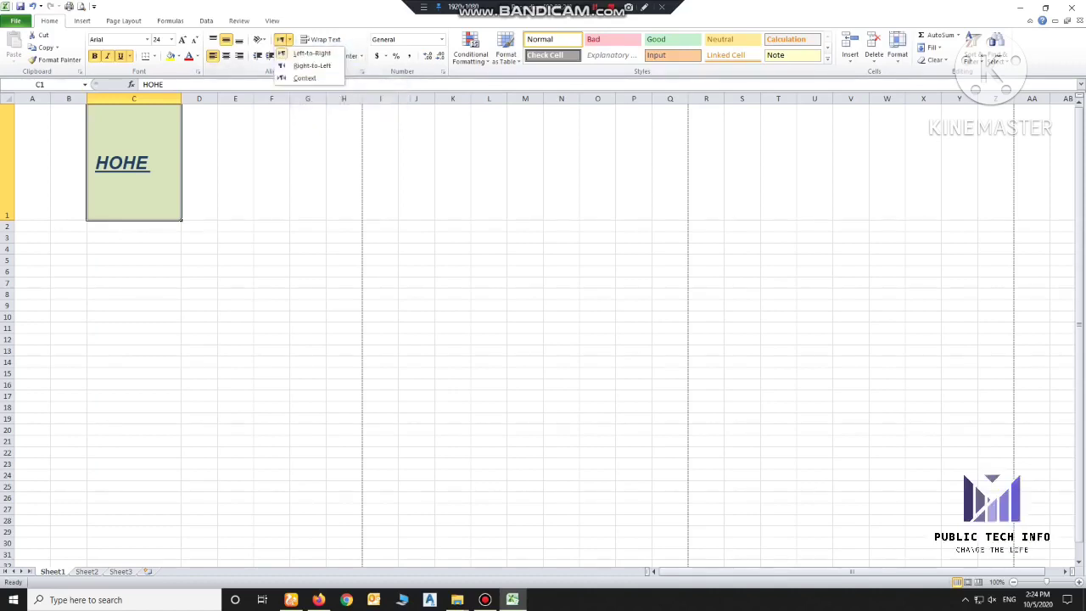
pyautogui.click(288, 39)
pyautogui.click(288, 39)
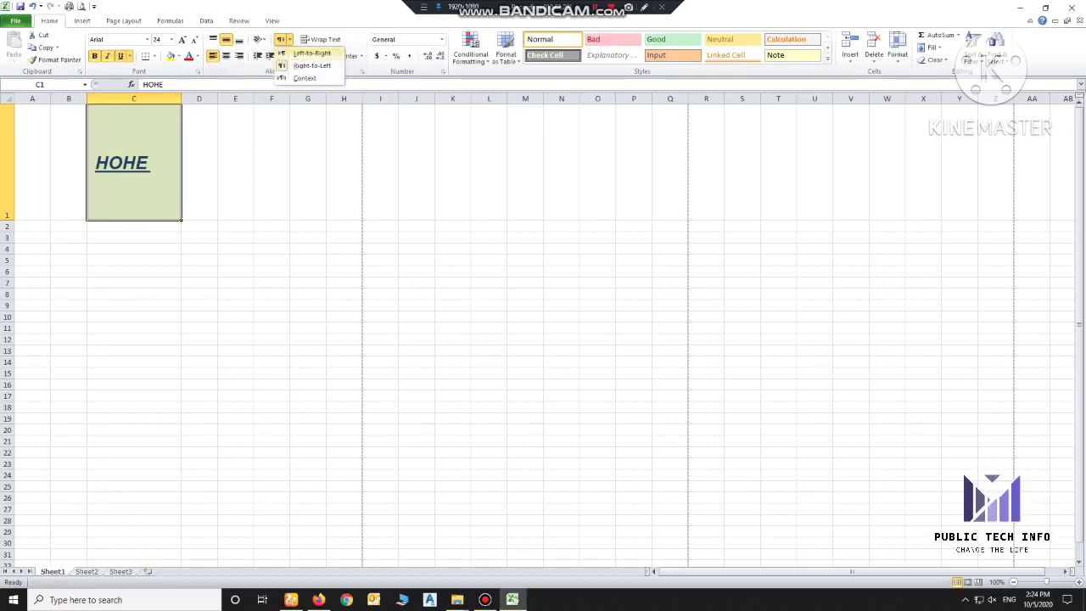
pyautogui.click(312, 53)
pyautogui.click(289, 39)
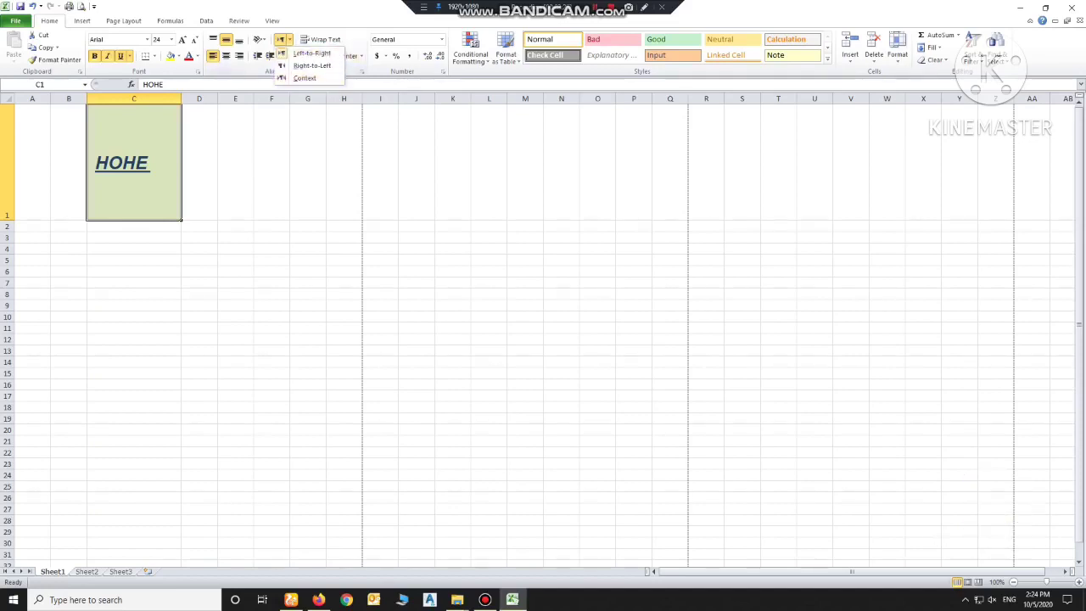
# Check the print preview with Ctrl+P, then select cell A1.
pyautogui.click(235, 161)
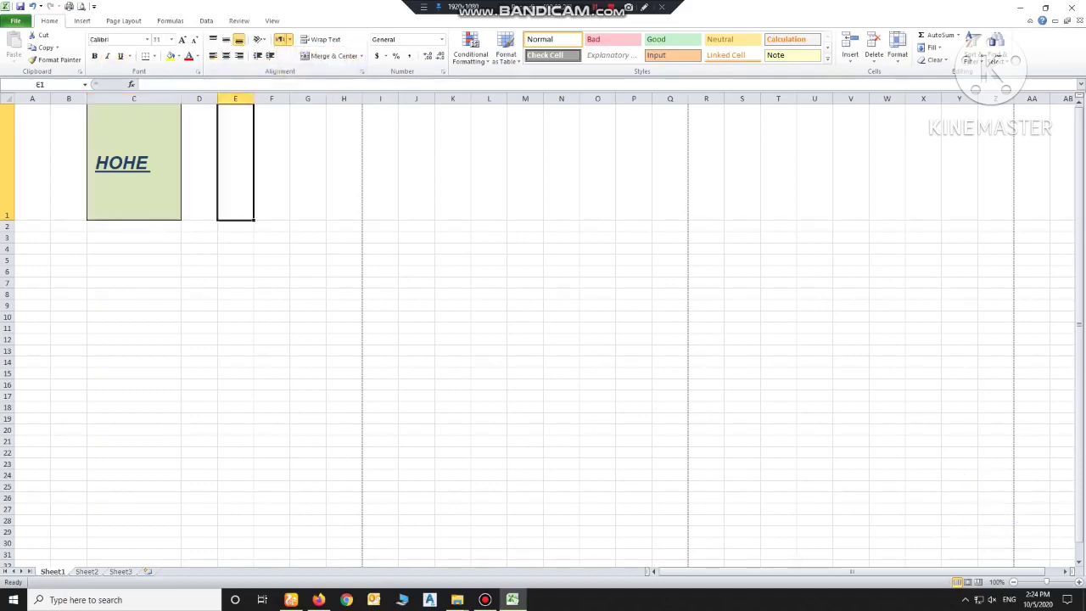
pyautogui.click(199, 161)
pyautogui.click(133, 161)
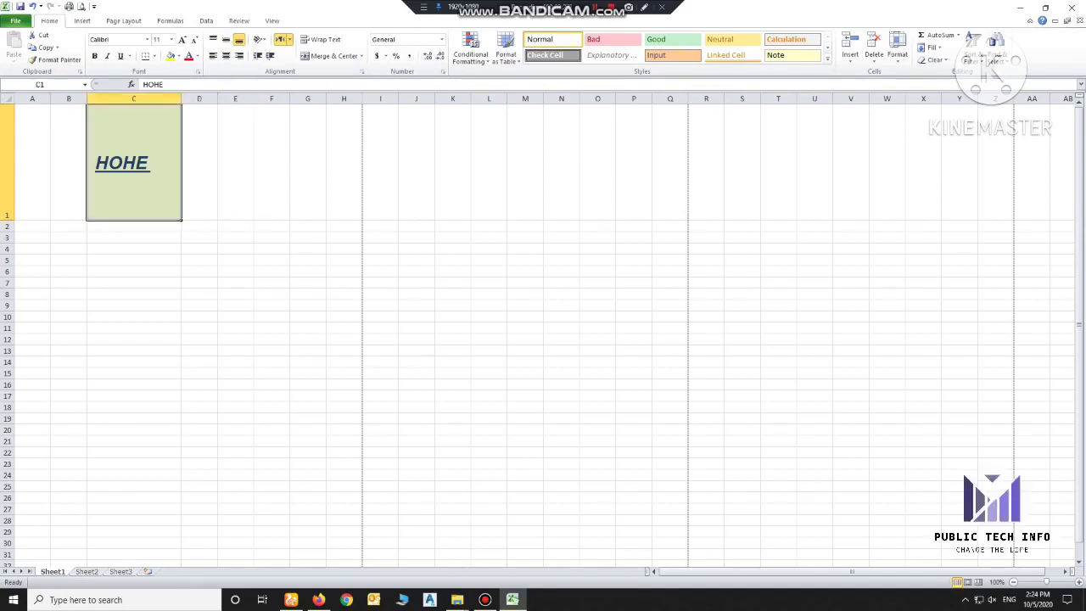
pyautogui.click(235, 161)
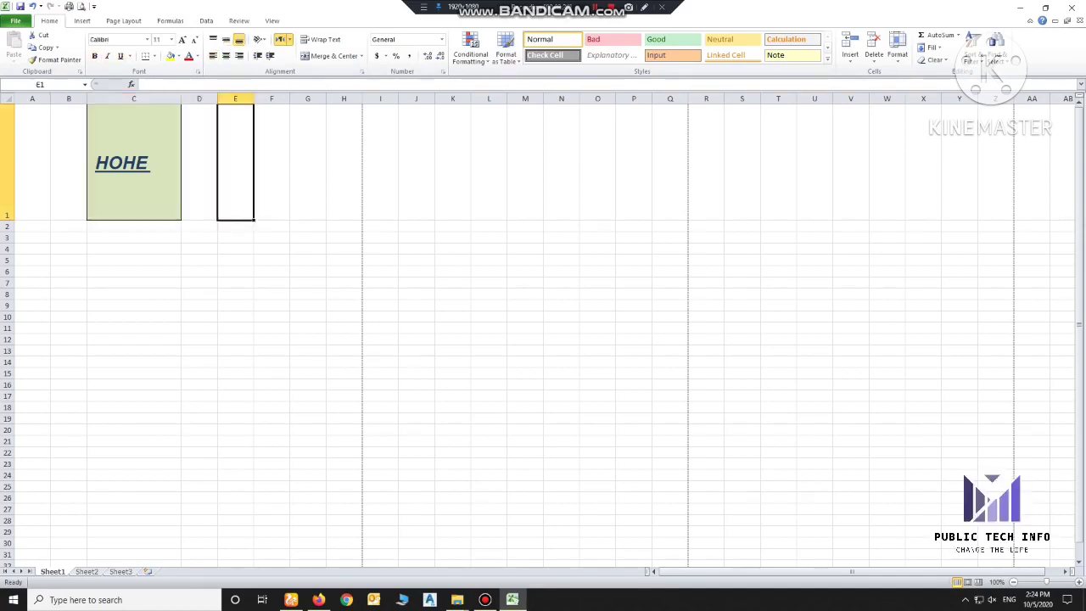
pyautogui.click(133, 161)
pyautogui.hotkey('ctrl', 'p')
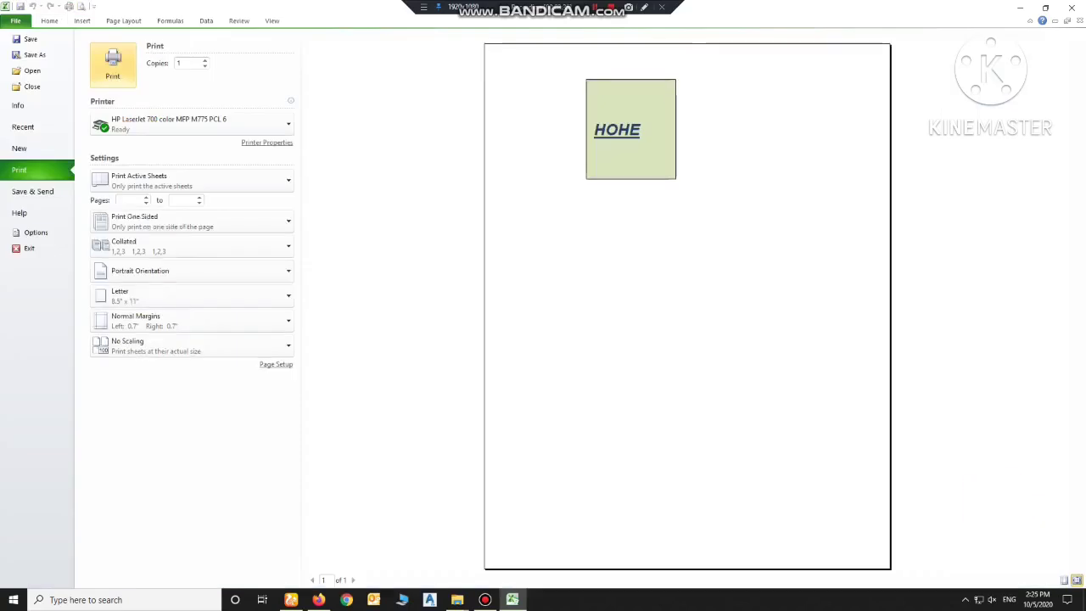
pyautogui.press('Escape')
pyautogui.click(236, 162)
pyautogui.click(33, 161)
# Merge and center A1:H1 into the HOHE banner and reduce row 1's height.
pyautogui.moveTo(32, 161); pyautogui.dragTo(344, 161)
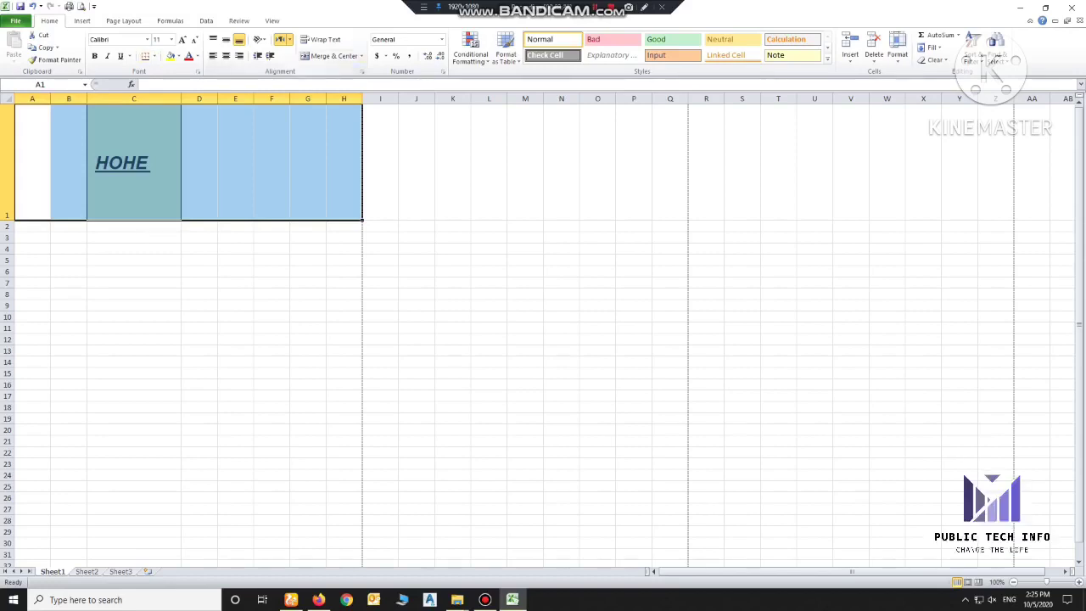
pyautogui.click(645, 7)
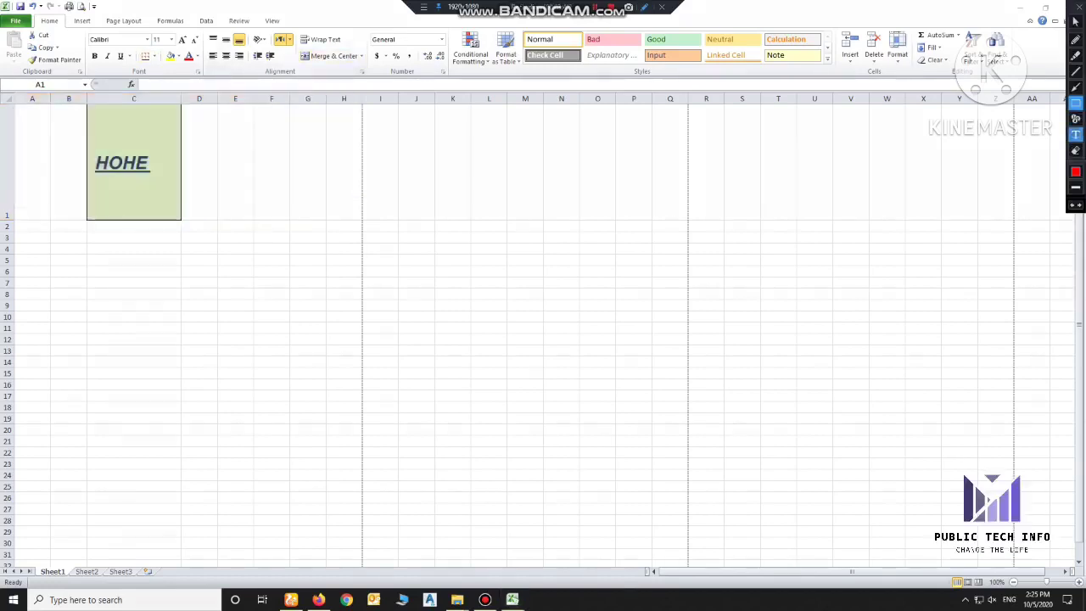
pyautogui.moveTo(295, 48); pyautogui.dragTo(367, 74)
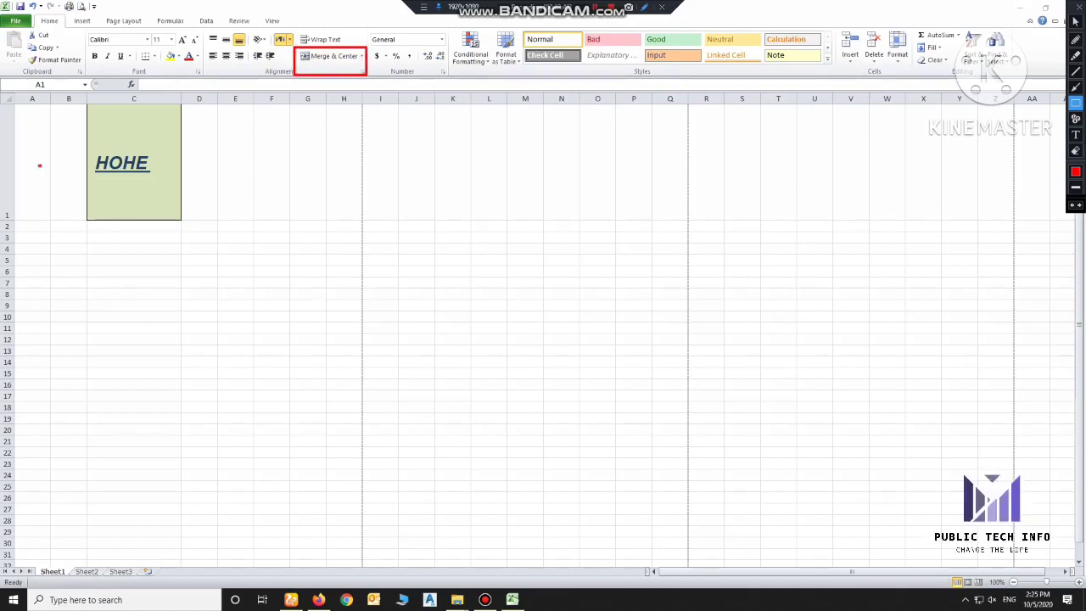
pyautogui.press('Escape')
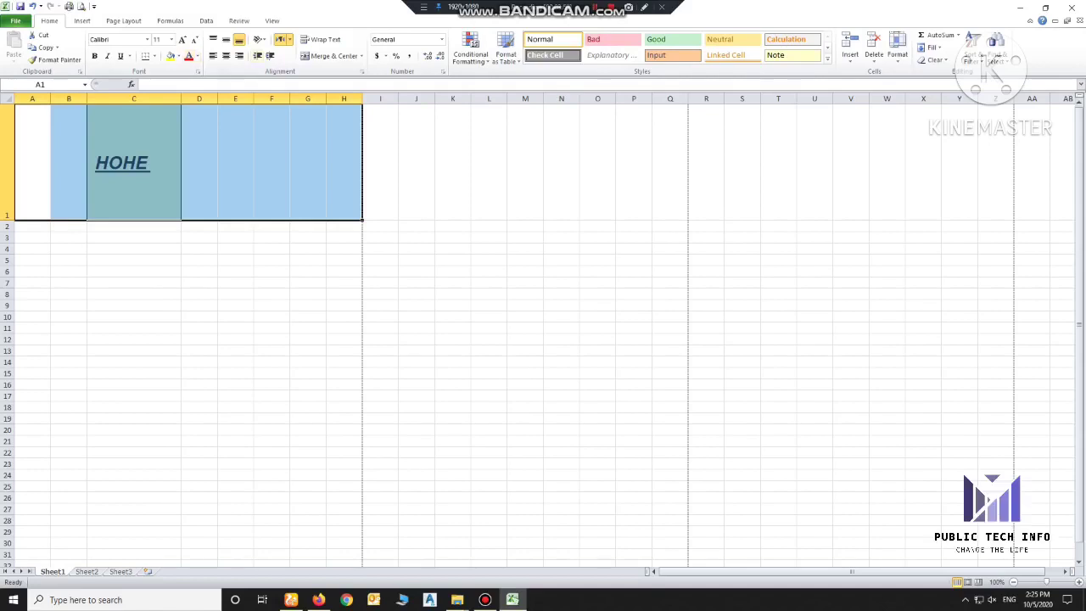
pyautogui.click(331, 55)
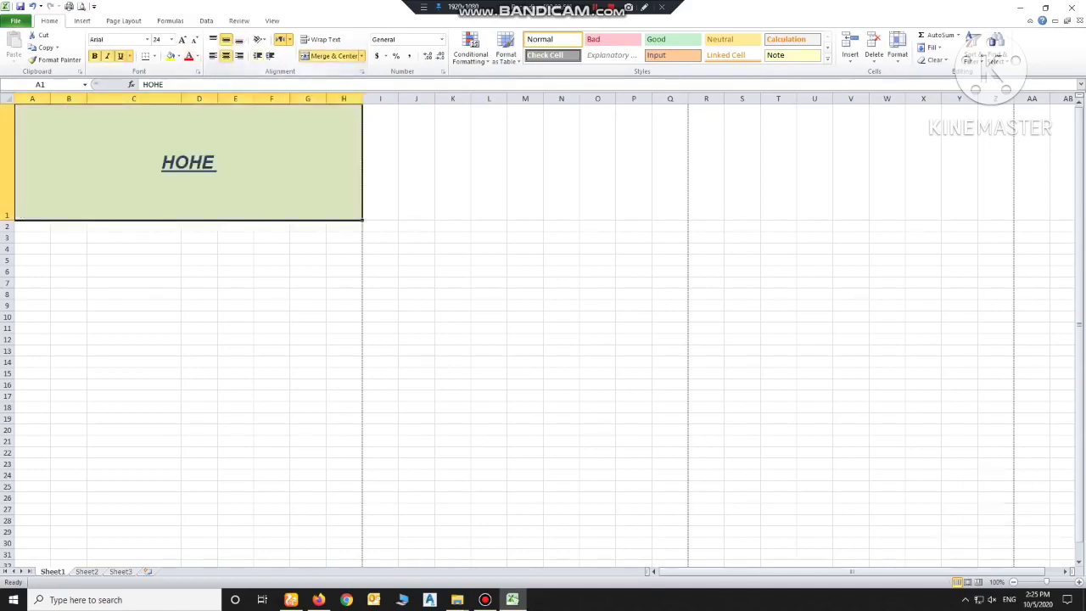
pyautogui.click(199, 237)
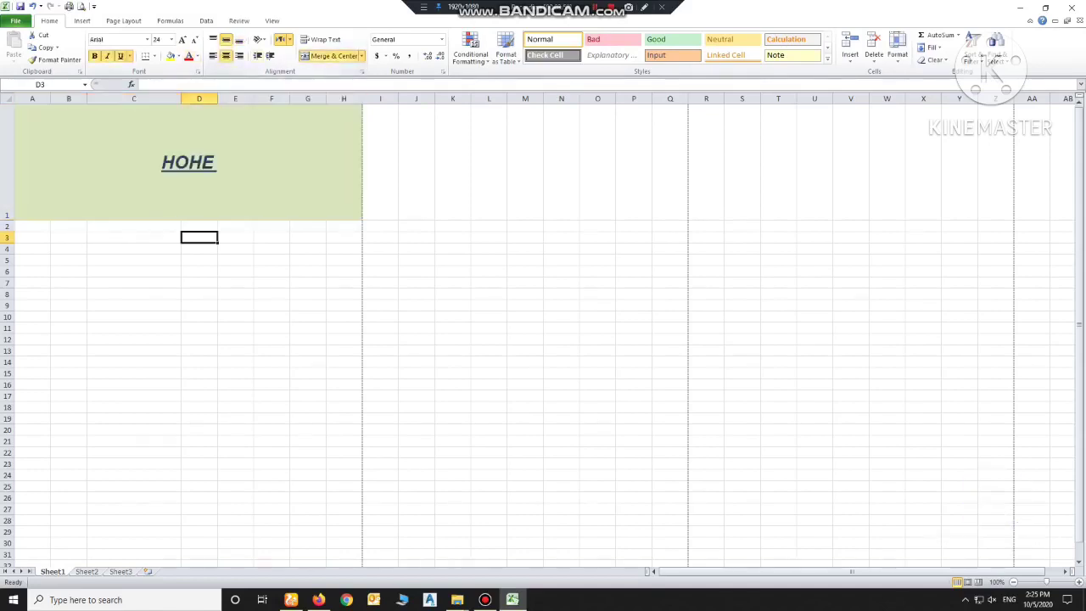
pyautogui.click(188, 161)
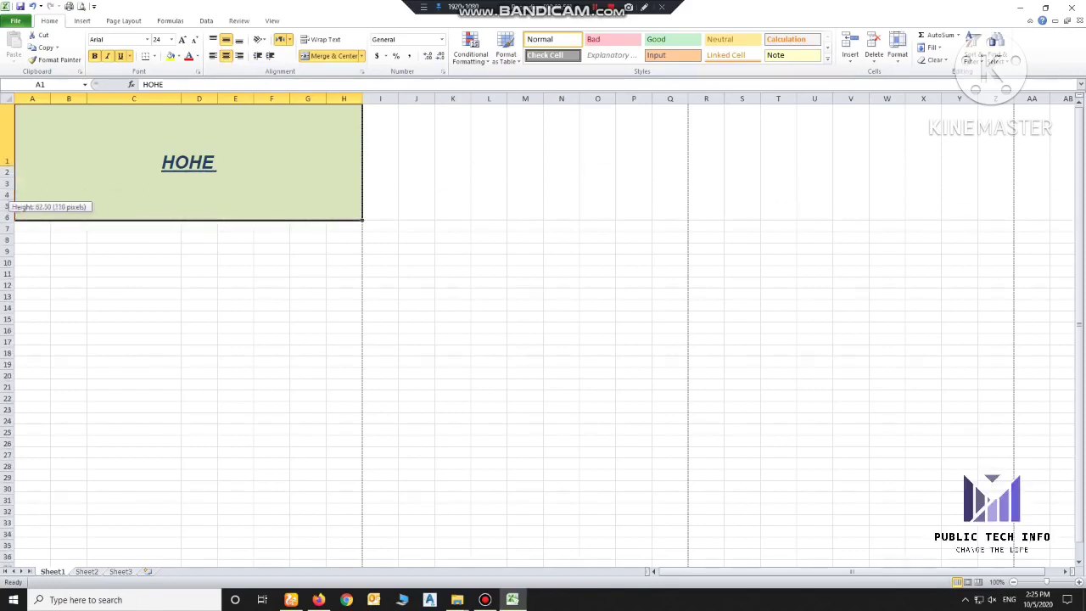
pyautogui.moveTo(7, 221); pyautogui.dragTo(7, 155)
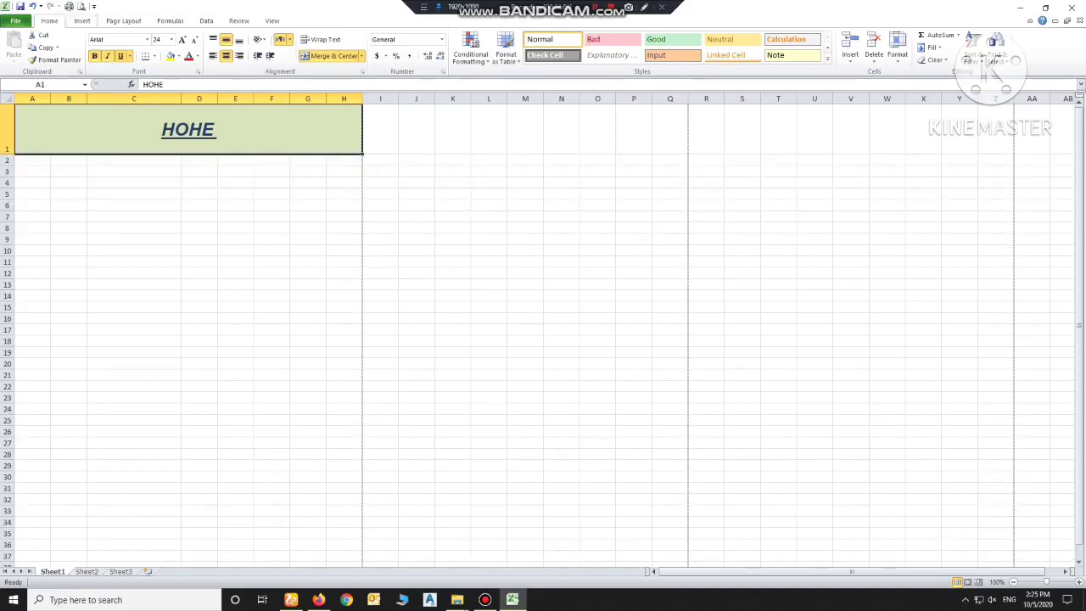
# Apply All Borders to the merged HOHE banner and check it in print preview.
pyautogui.click(82, 7)
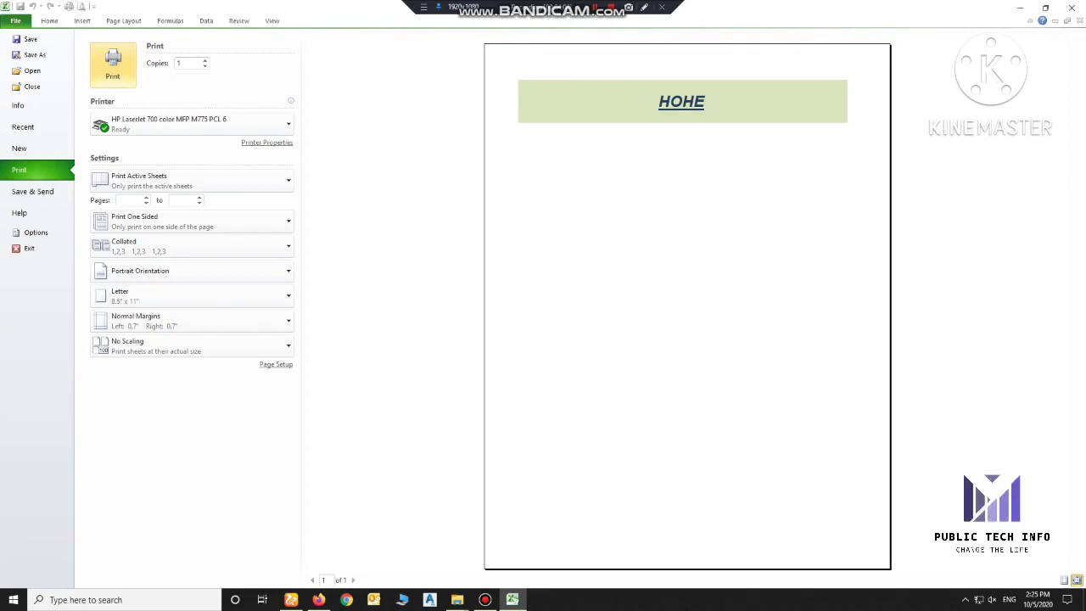
pyautogui.press('Escape')
pyautogui.click(133, 205)
pyautogui.click(189, 129)
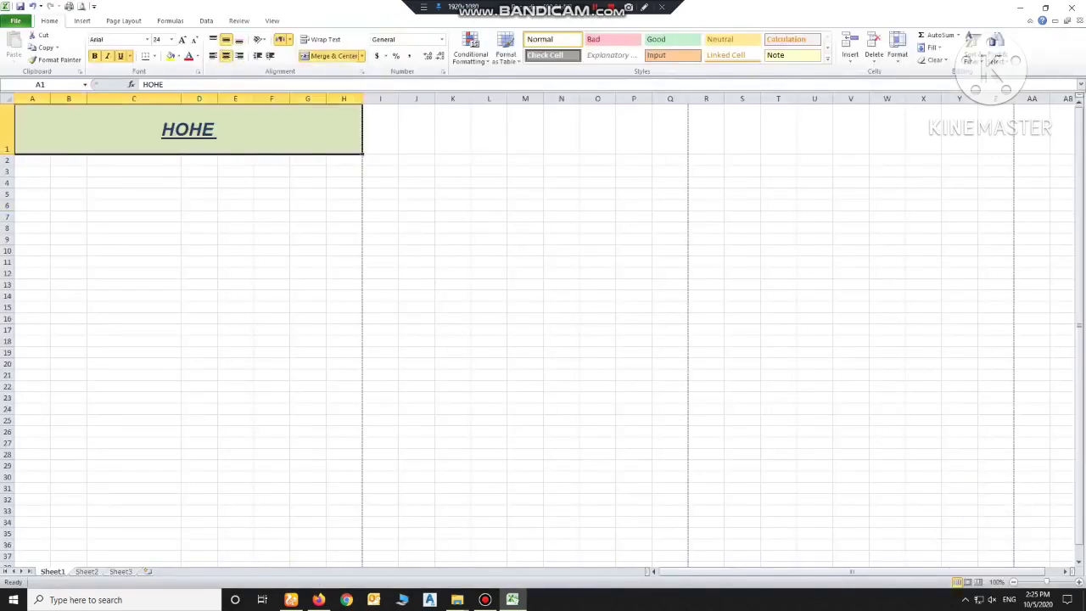
pyautogui.click(154, 56)
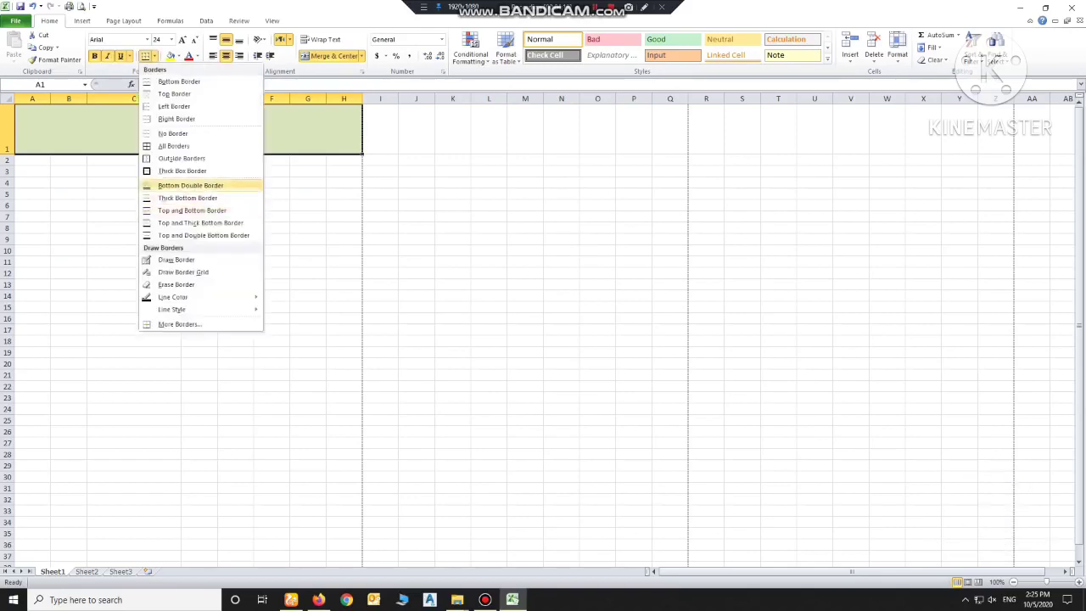
pyautogui.click(173, 146)
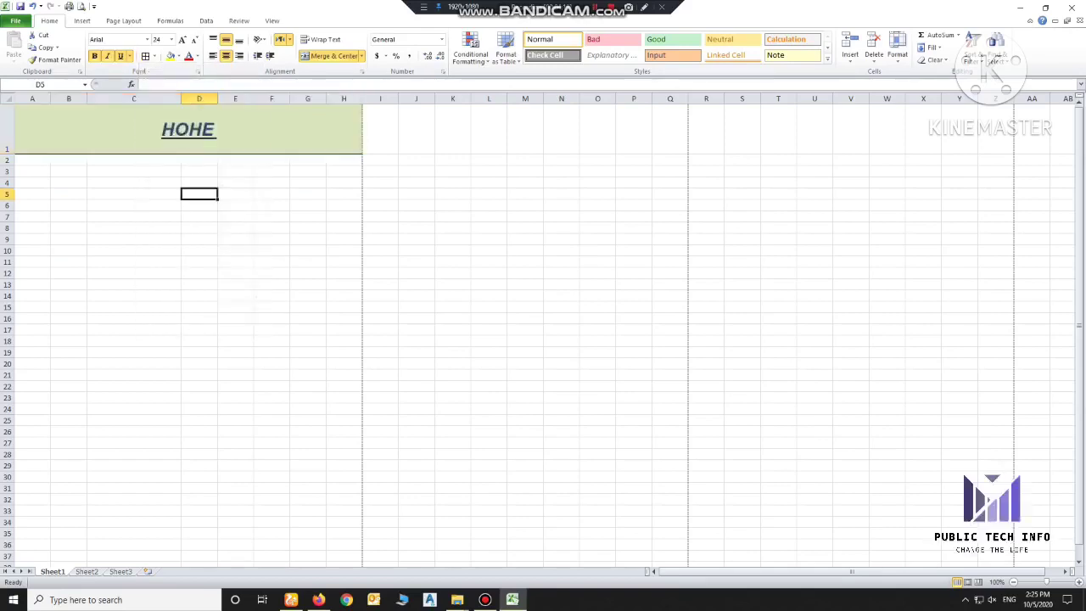
pyautogui.hotkey('ctrl', 'p')
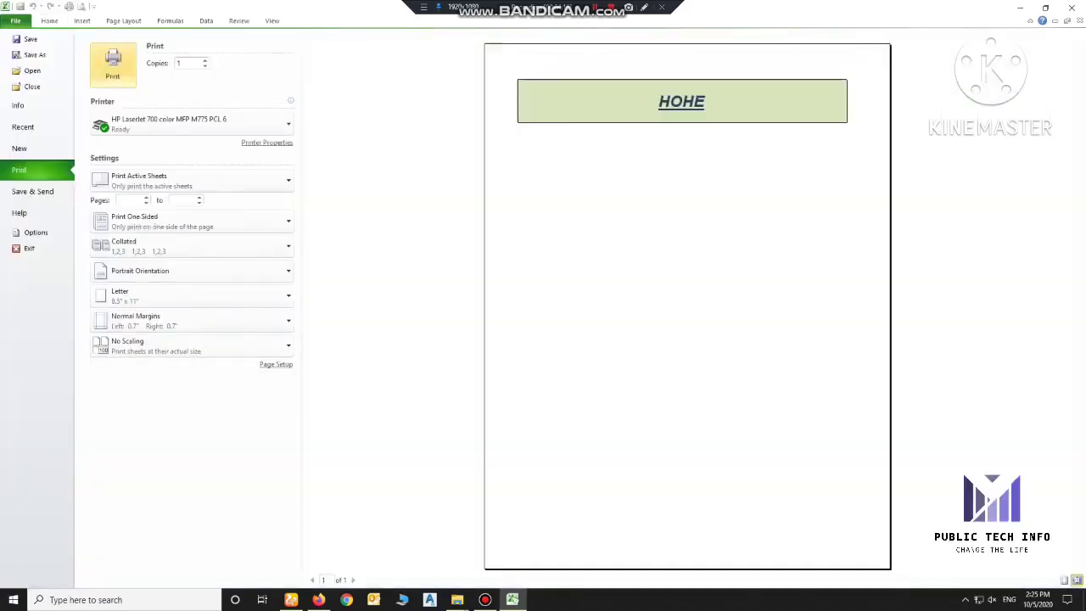
pyautogui.press('Escape')
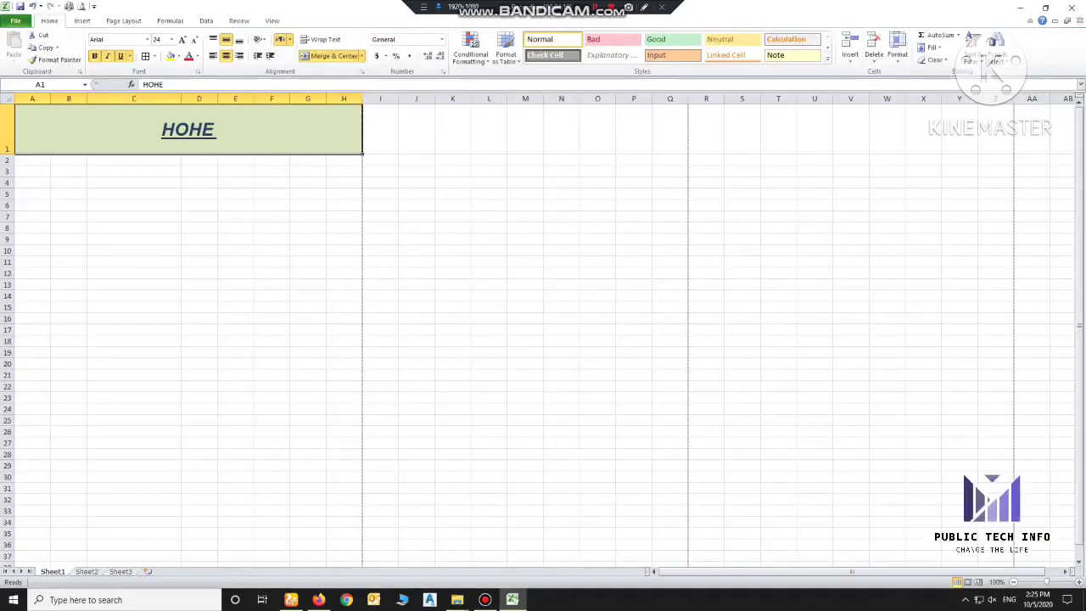
# Change the banner's border to Thick Box Border and confirm it in print preview.
pyautogui.click(154, 56)
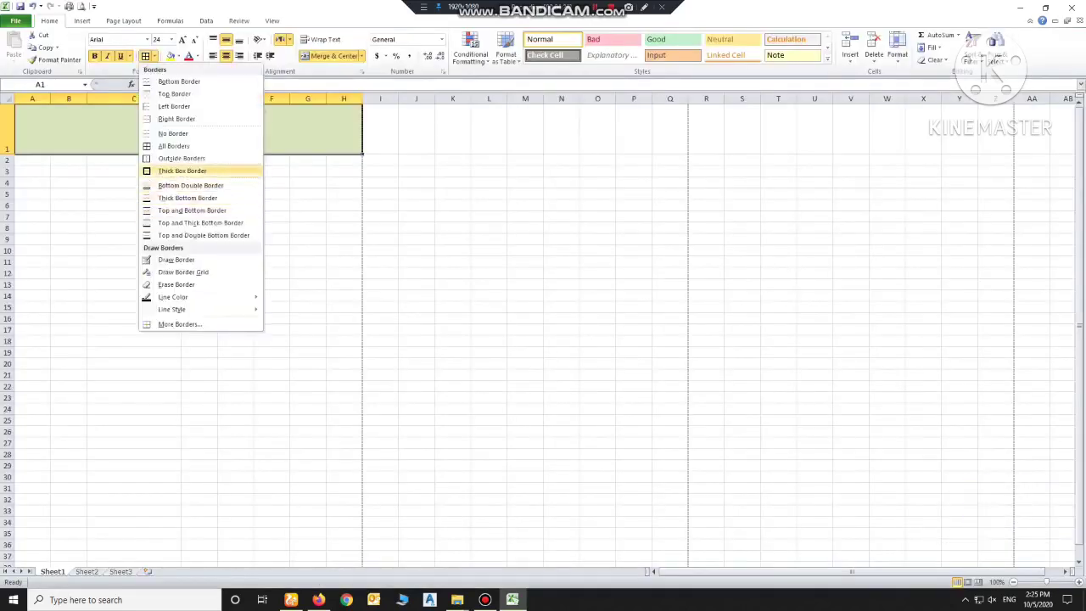
pyautogui.click(182, 171)
pyautogui.hotkey('ctrl', 'p')
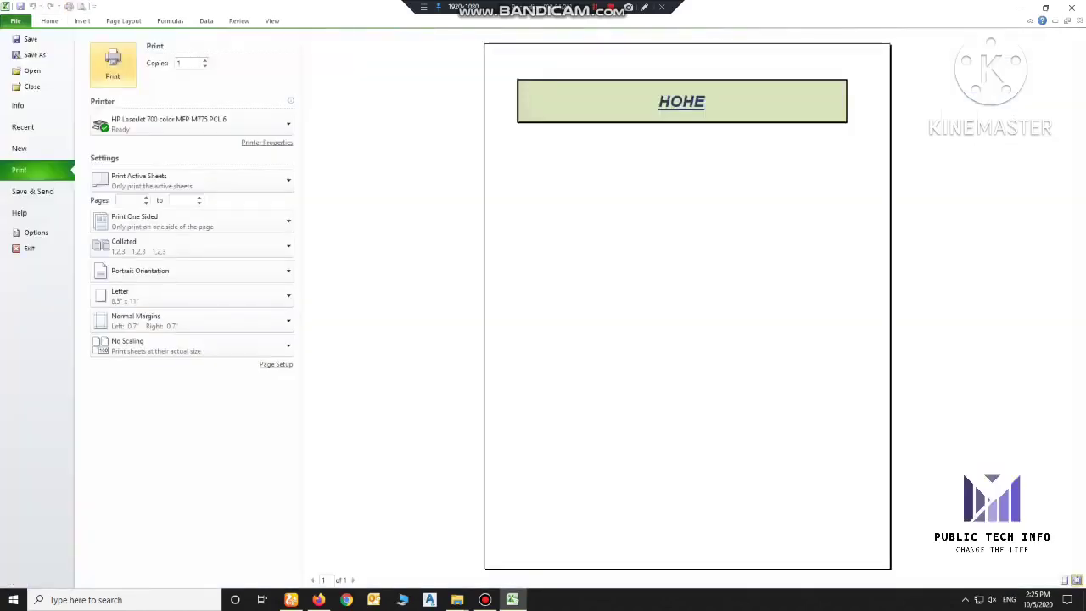
pyautogui.press('Escape')
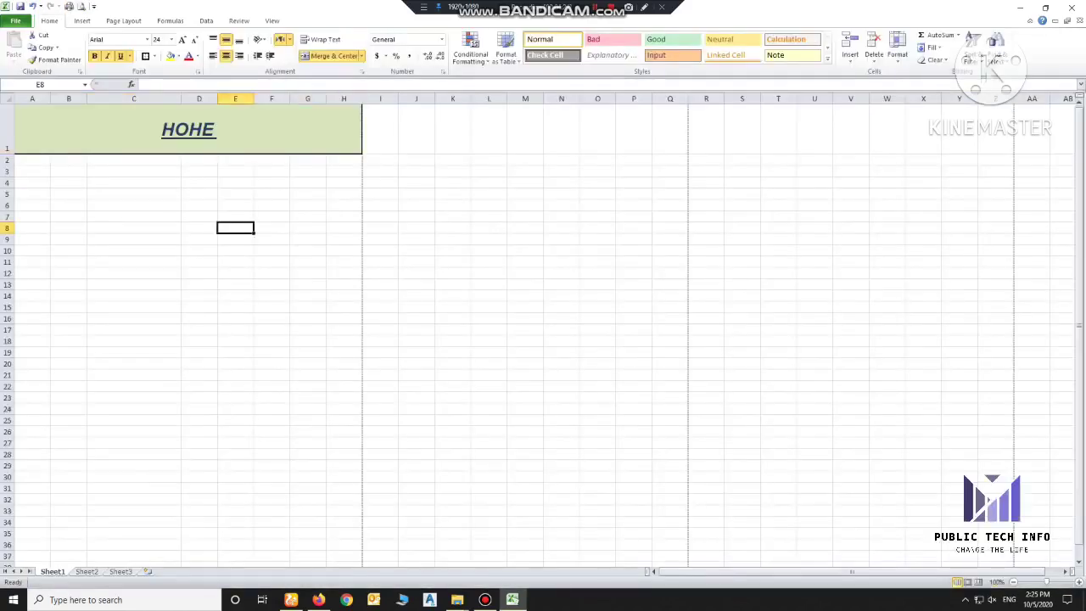
pyautogui.click(188, 129)
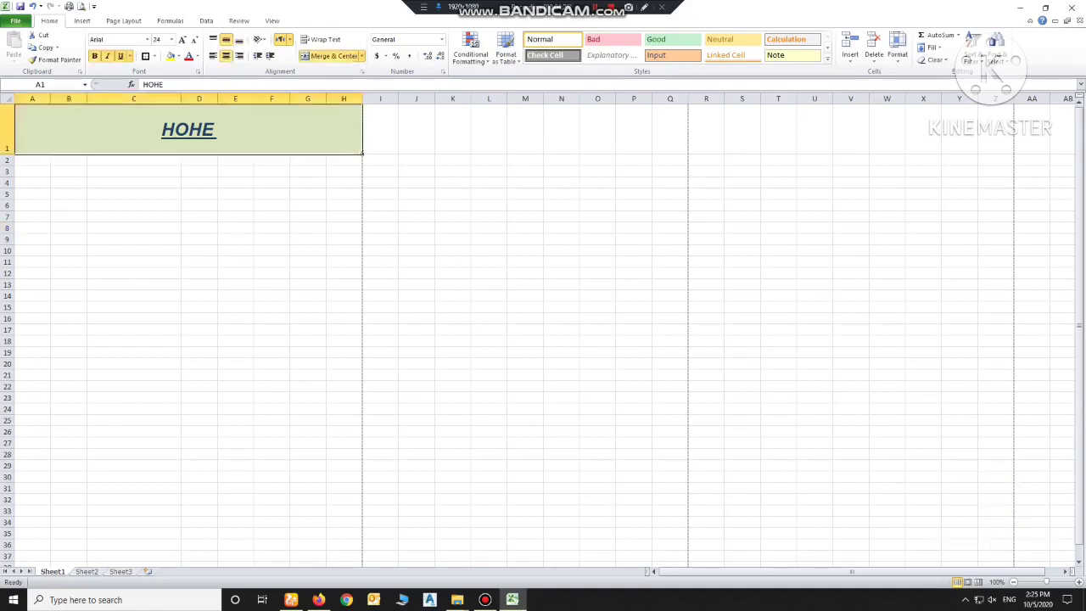
pyautogui.hotkey('alt', 'h')
# Enter the sample text 'asdkf kljafhlkajh lkajhsfkj haklj h' into cell E4.
pyautogui.press('w')
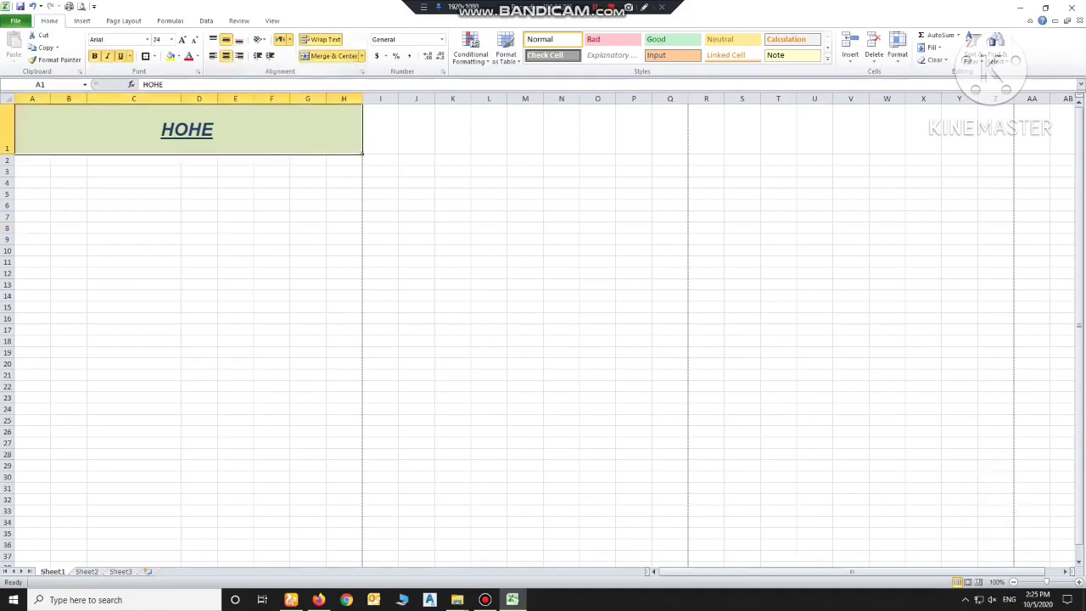
pyautogui.click(272, 251)
pyautogui.click(235, 182)
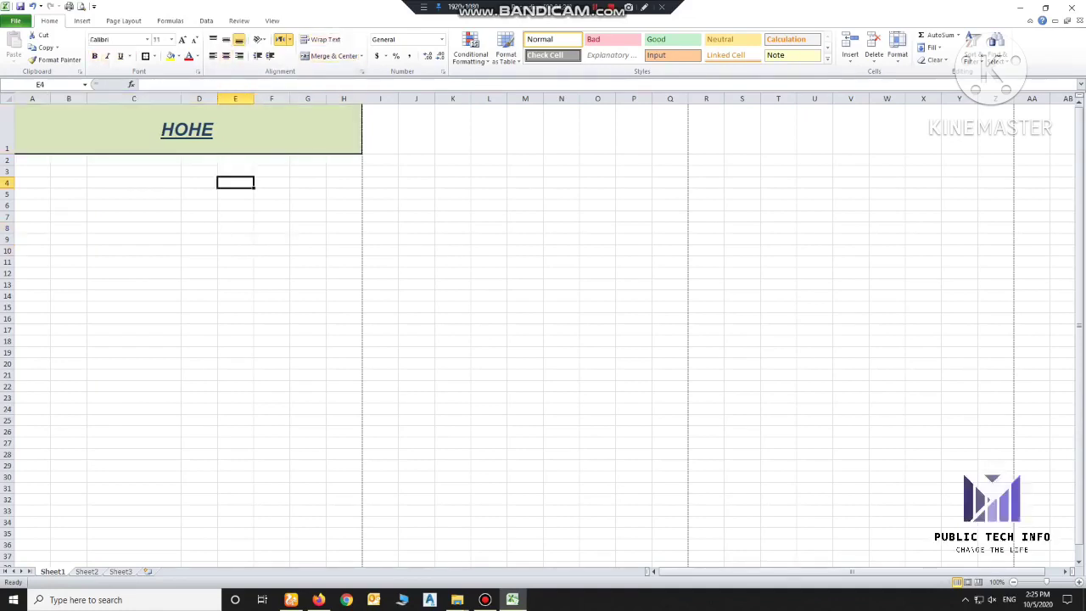
pyautogui.write('as')
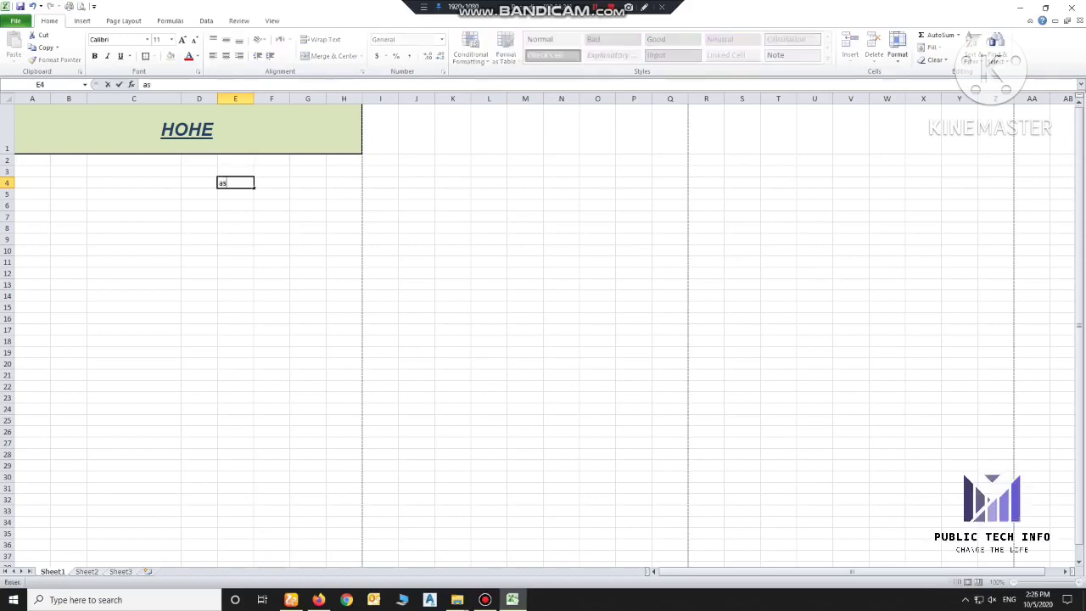
pyautogui.write('dkf kljafhlkajh lkajh')
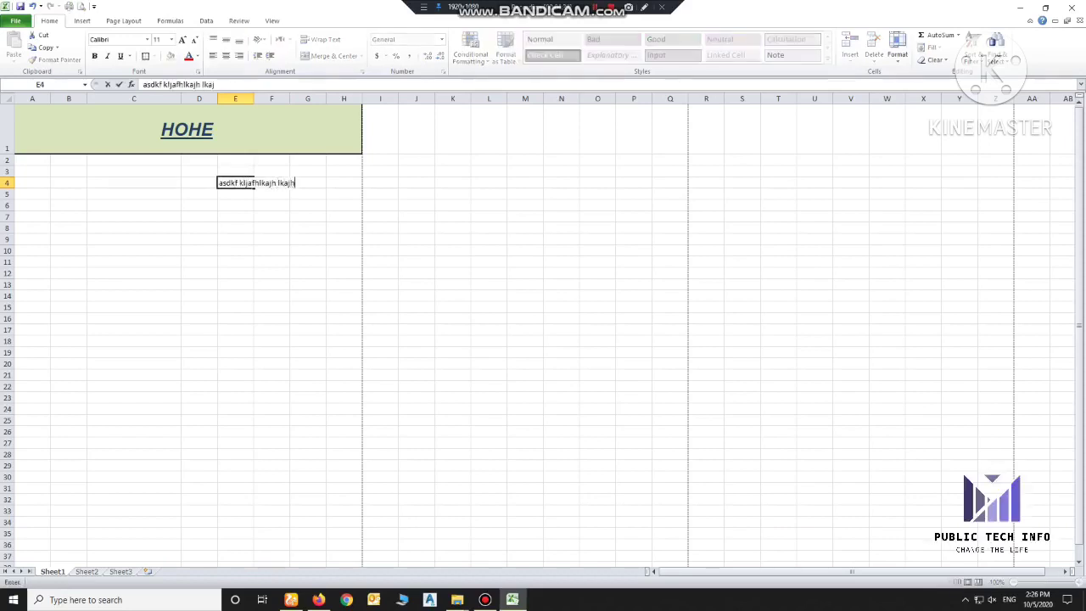
pyautogui.write('sfkj haklj h')
pyautogui.click(271, 273)
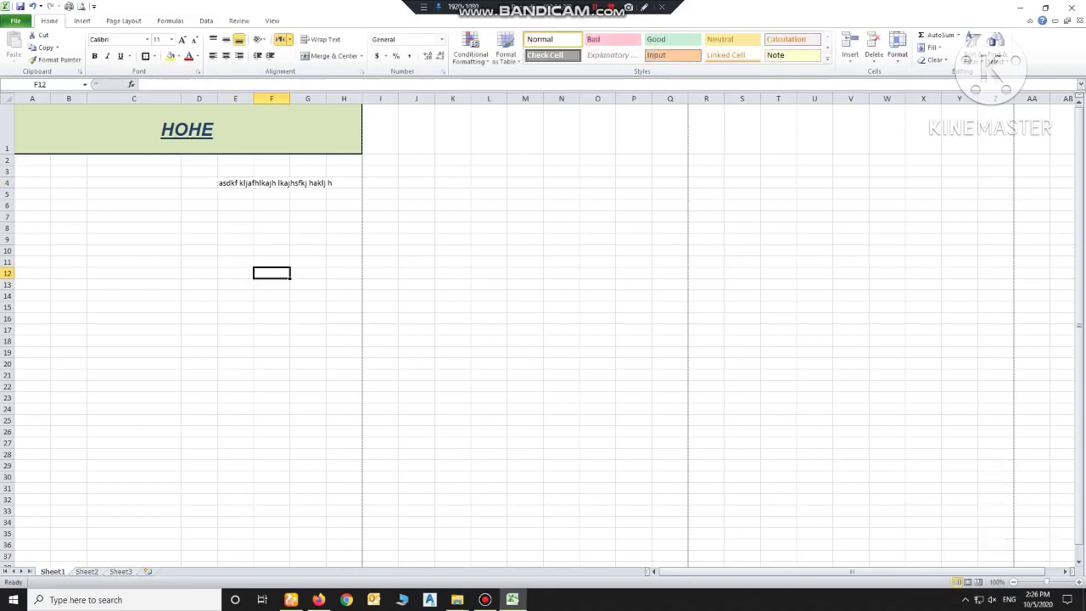
pyautogui.click(272, 206)
pyautogui.click(235, 183)
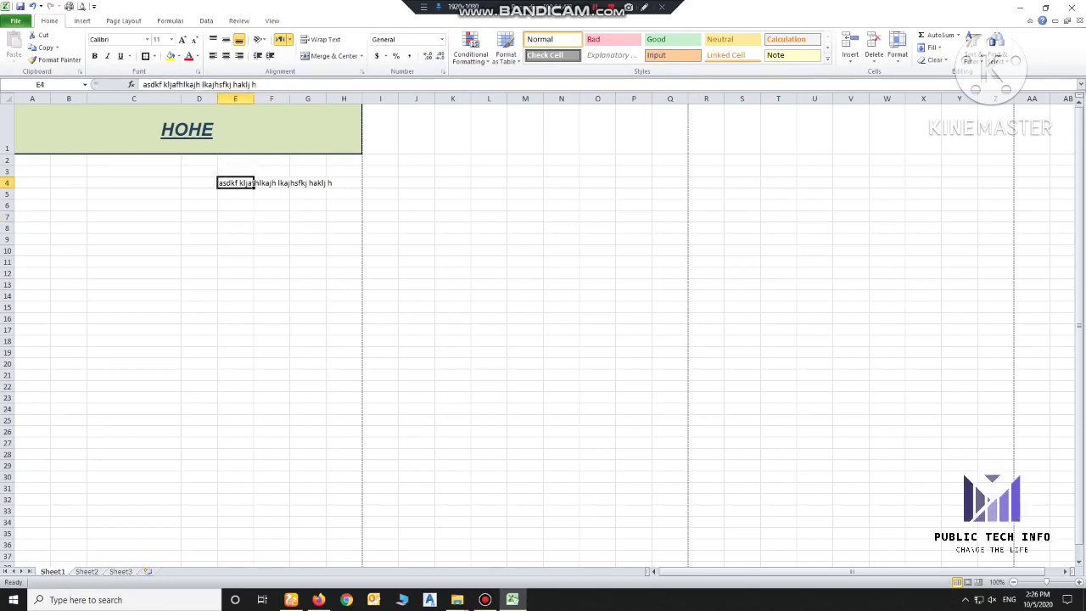
# Wrap E4's text, centre it horizontally and vertically, then clear the cell.
pyautogui.click(321, 39)
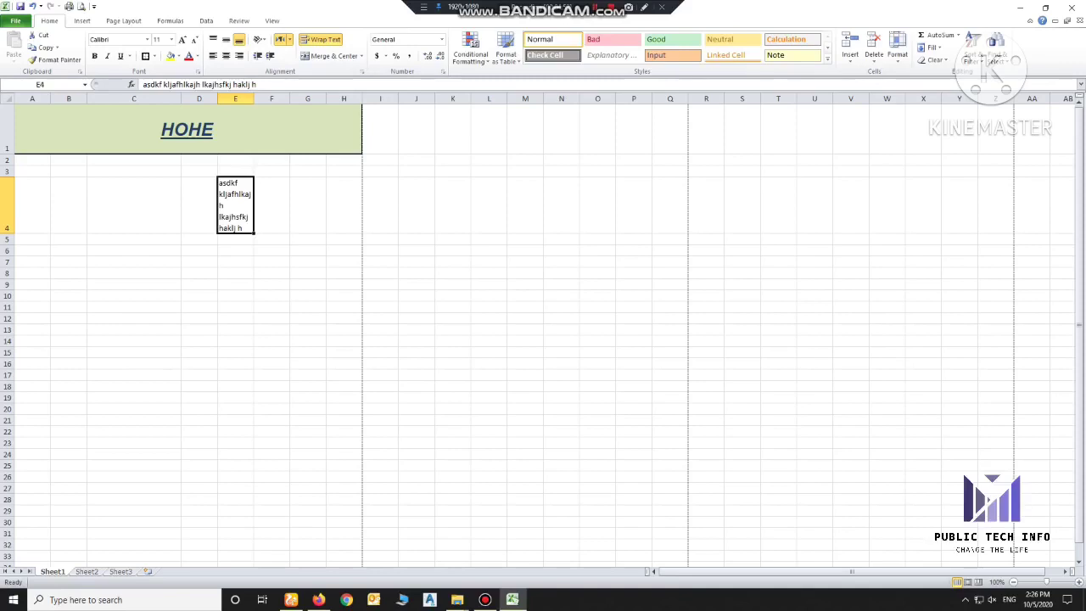
pyautogui.click(226, 55)
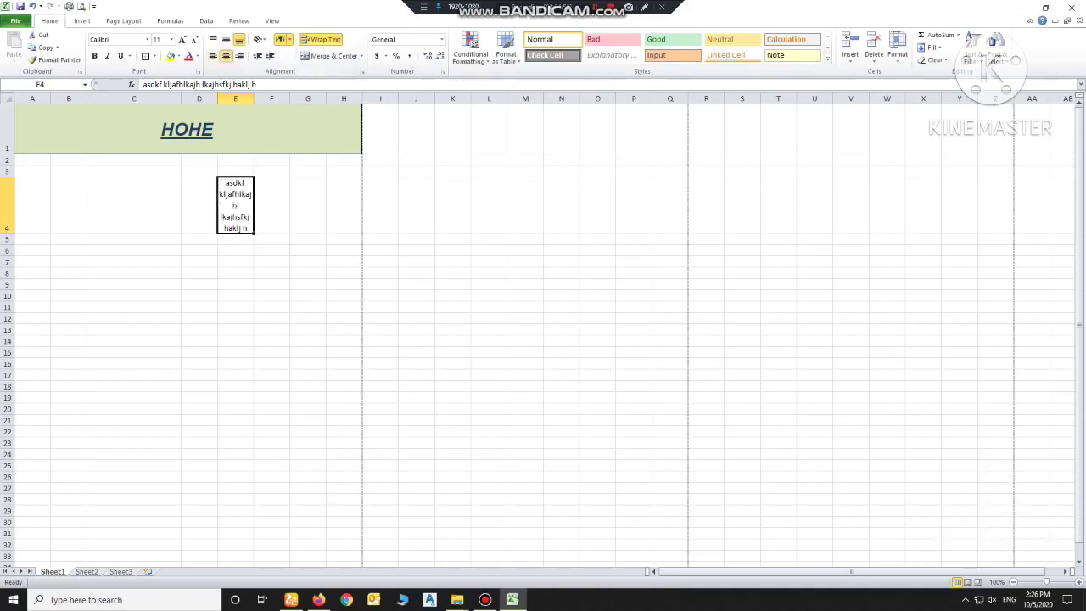
pyautogui.click(226, 39)
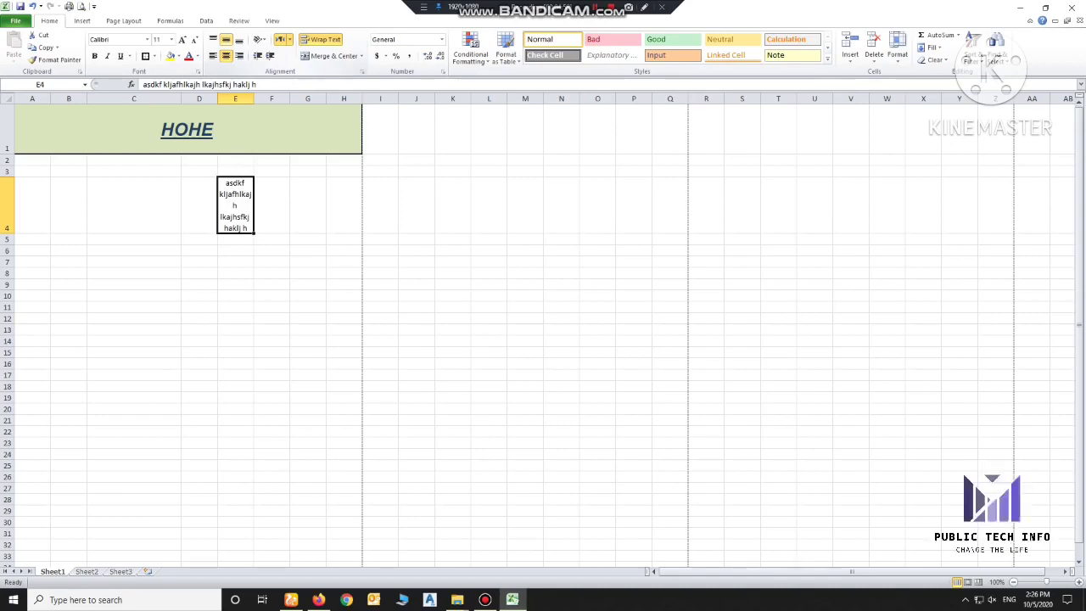
pyautogui.press('Delete')
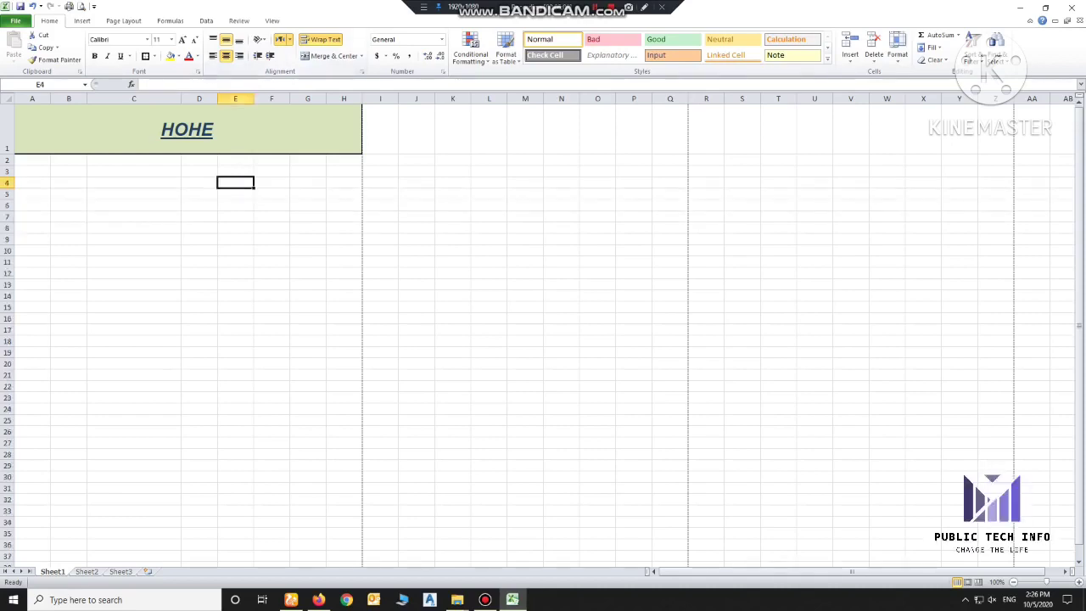
pyautogui.click(307, 272)
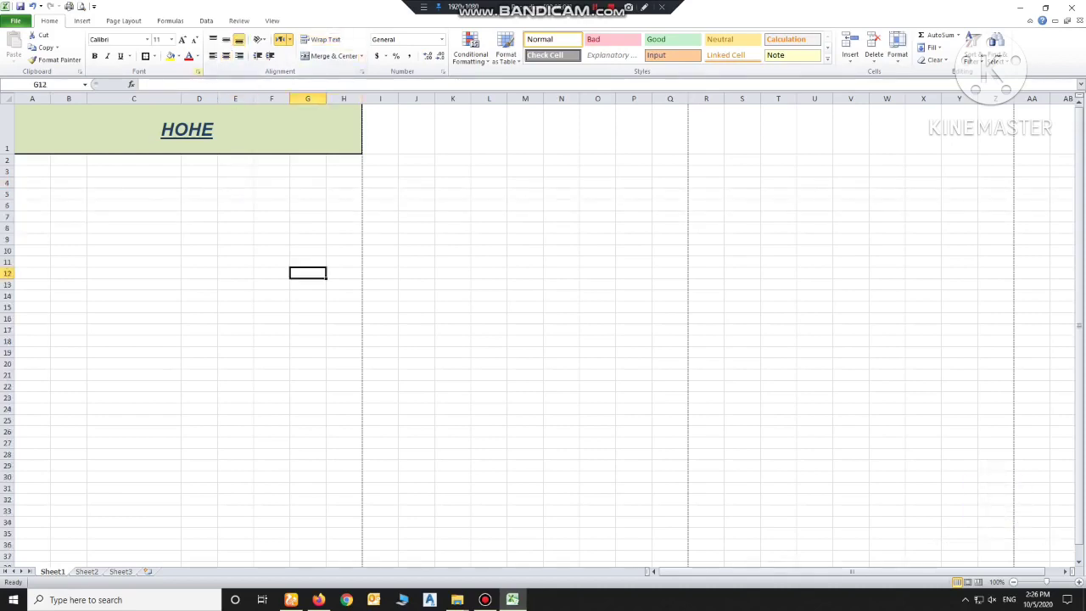
pyautogui.click(235, 239)
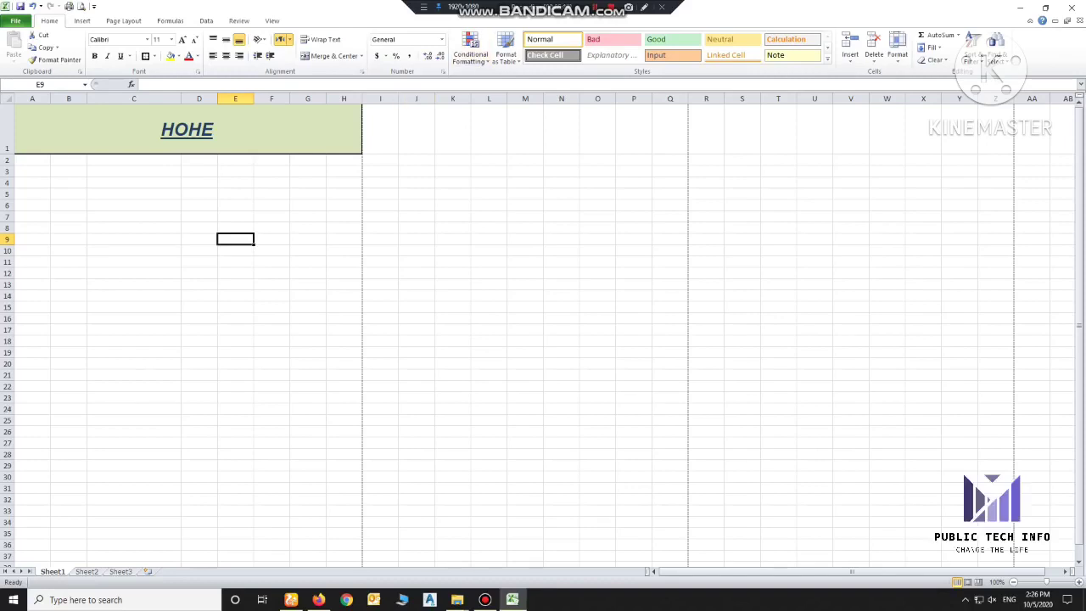
pyautogui.click(235, 194)
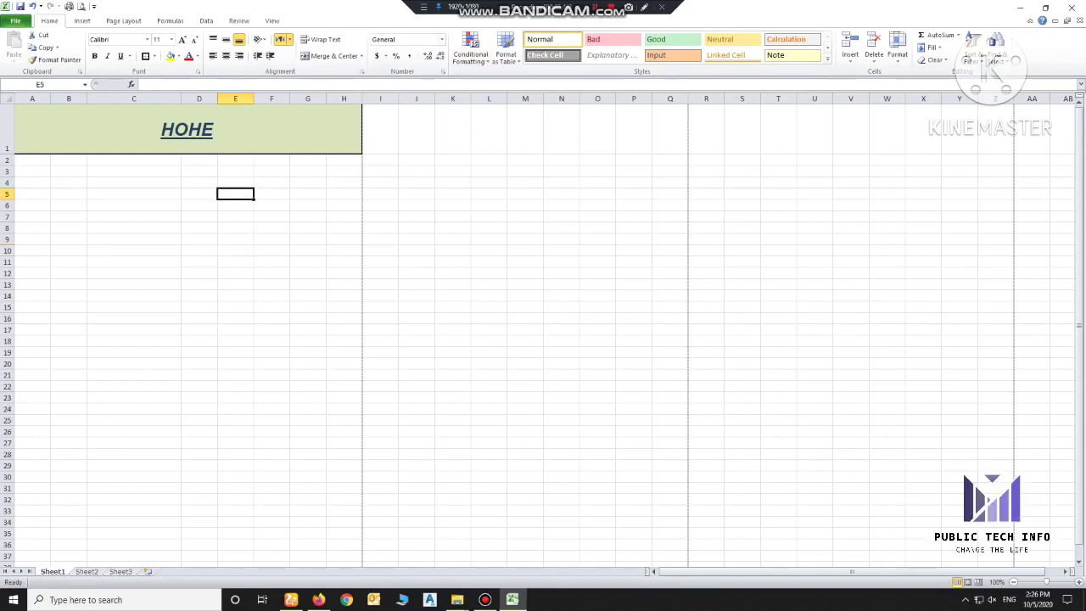
pyautogui.click(385, 55)
pyautogui.press('Escape')
pyautogui.hotkey('ctrl', 'shift', 'd')
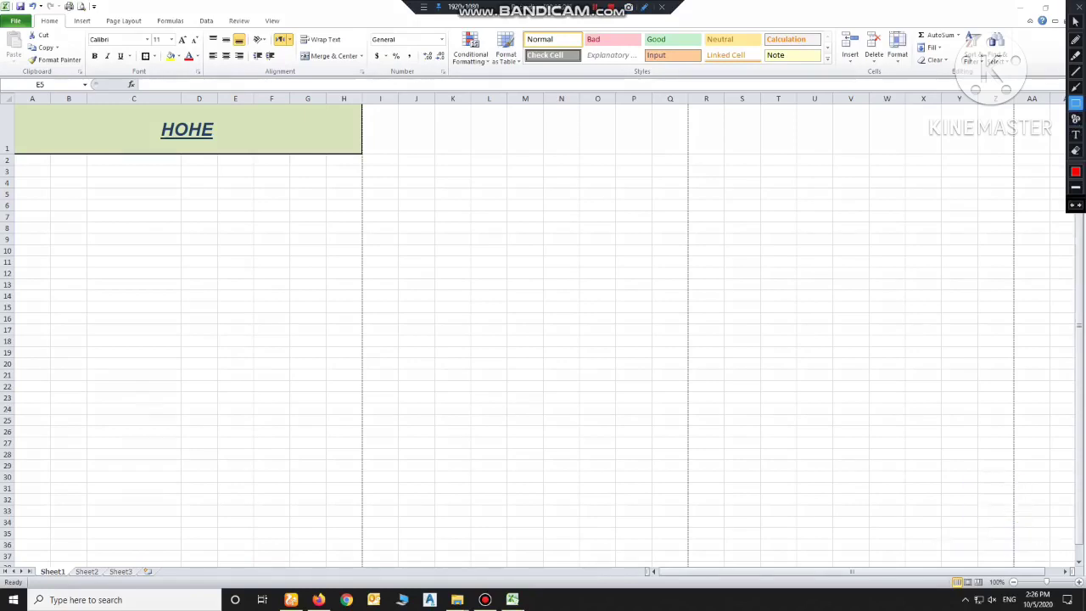
pyautogui.moveTo(33, 12); pyautogui.dragTo(367, 80)
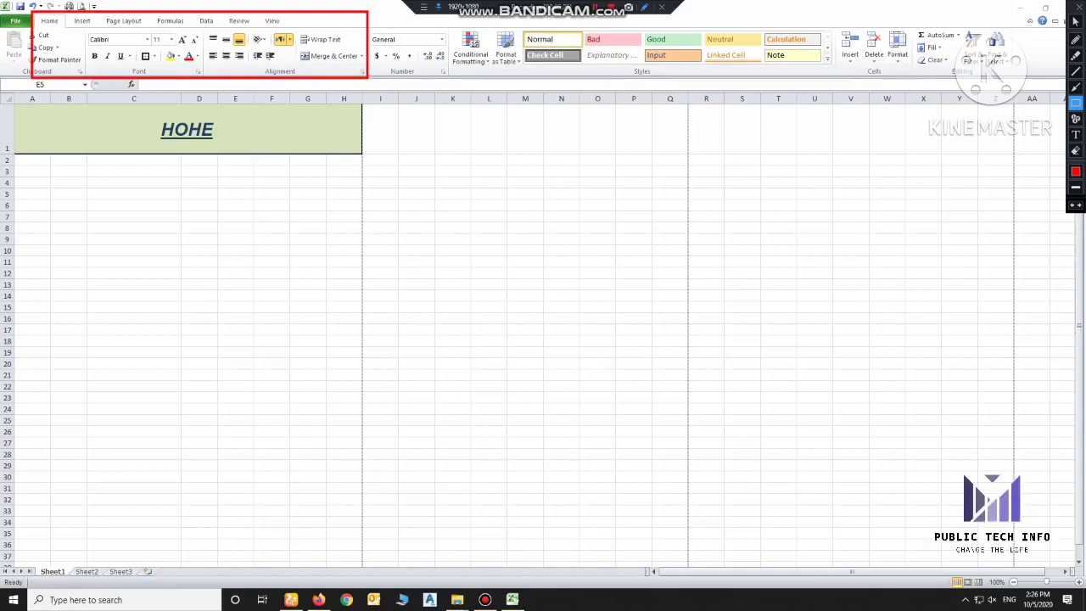
pyautogui.hotkey('ctrl', 'shift', 'd')
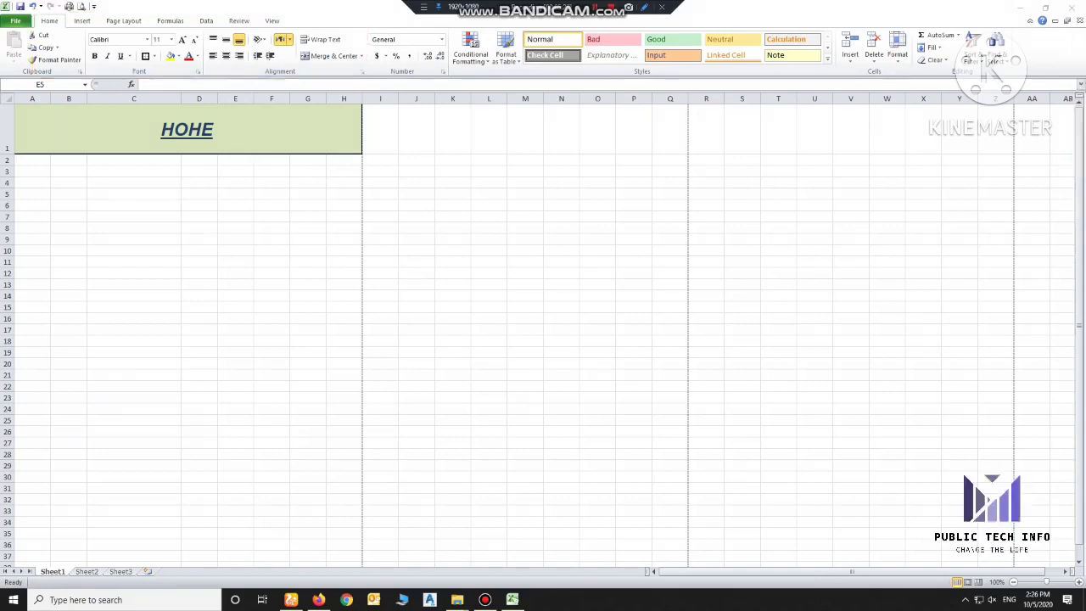
pyautogui.click(235, 216)
pyautogui.moveTo(33, 159)
pyautogui.mouseDown()
pyautogui.moveTo(398, 201)
pyautogui.moveTo(362, 126)
pyautogui.moveTo(363, 95)
pyautogui.moveTo(363, 280)
pyautogui.mouseUp()
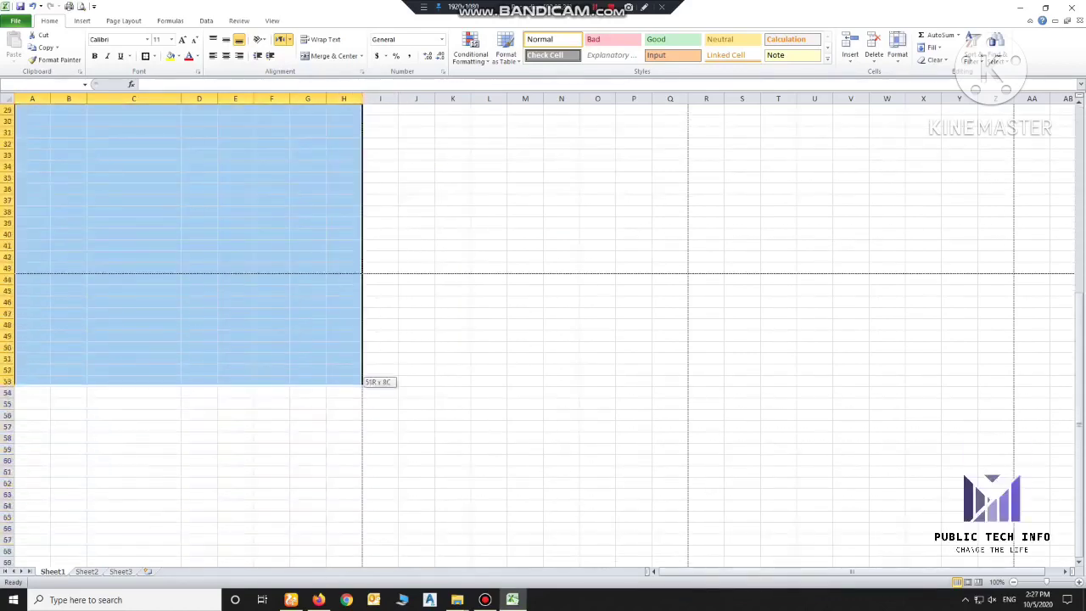
# Give the selected range under the banner All Borders and confirm the grid in print preview.
pyautogui.scroll(9, 363, 280)
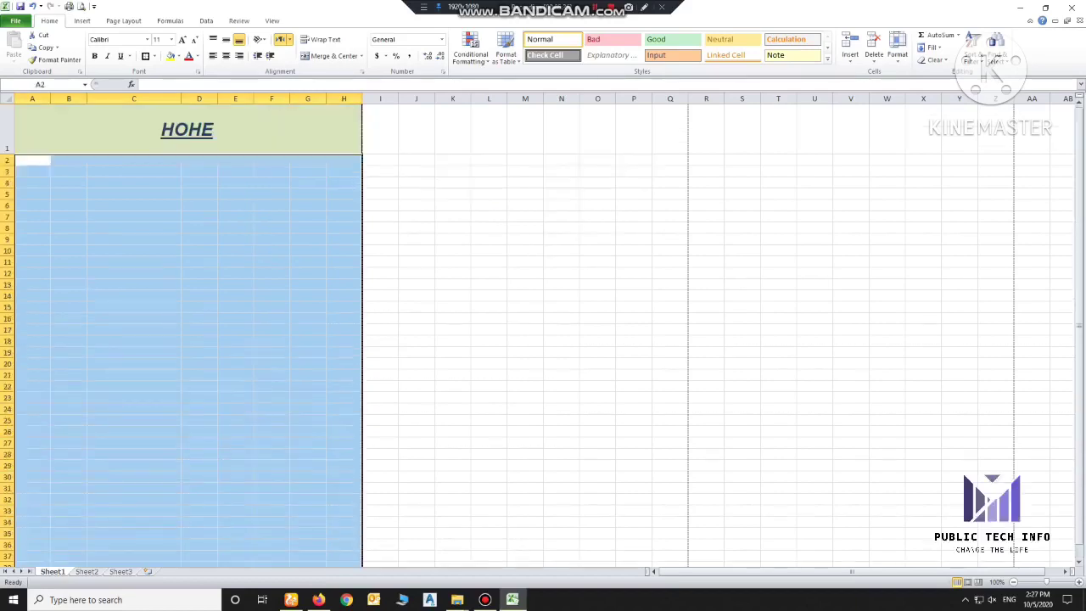
pyautogui.click(153, 56)
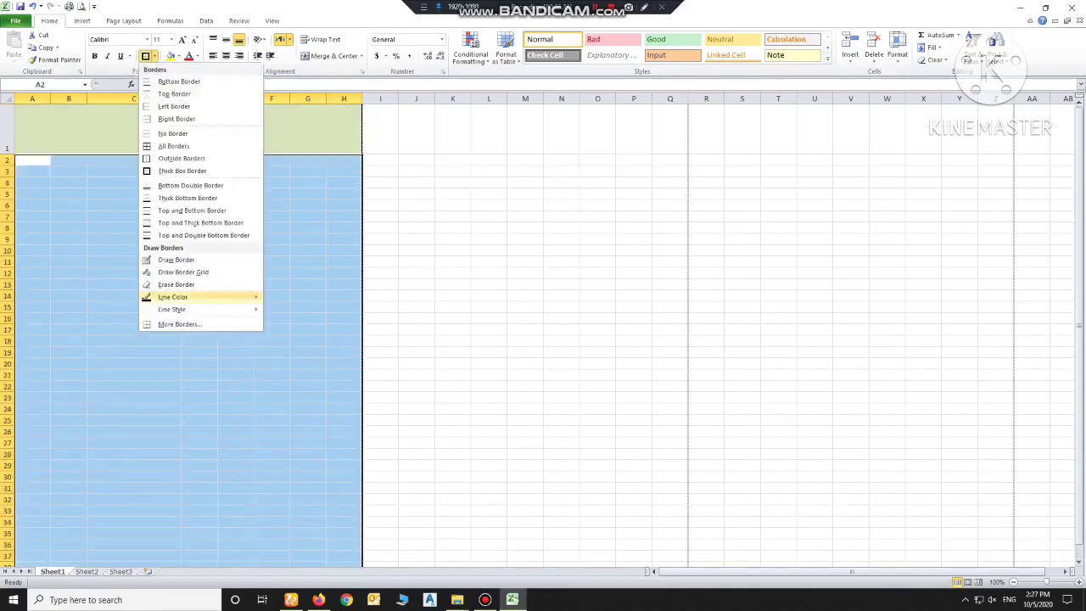
pyautogui.moveTo(173, 296)
pyautogui.click(173, 145)
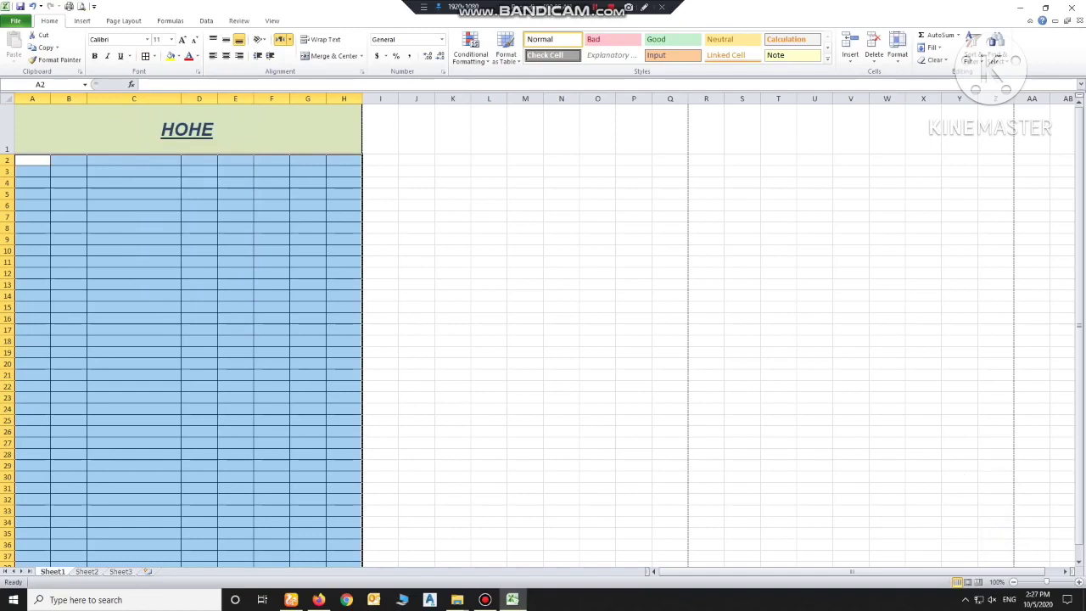
pyautogui.click(235, 284)
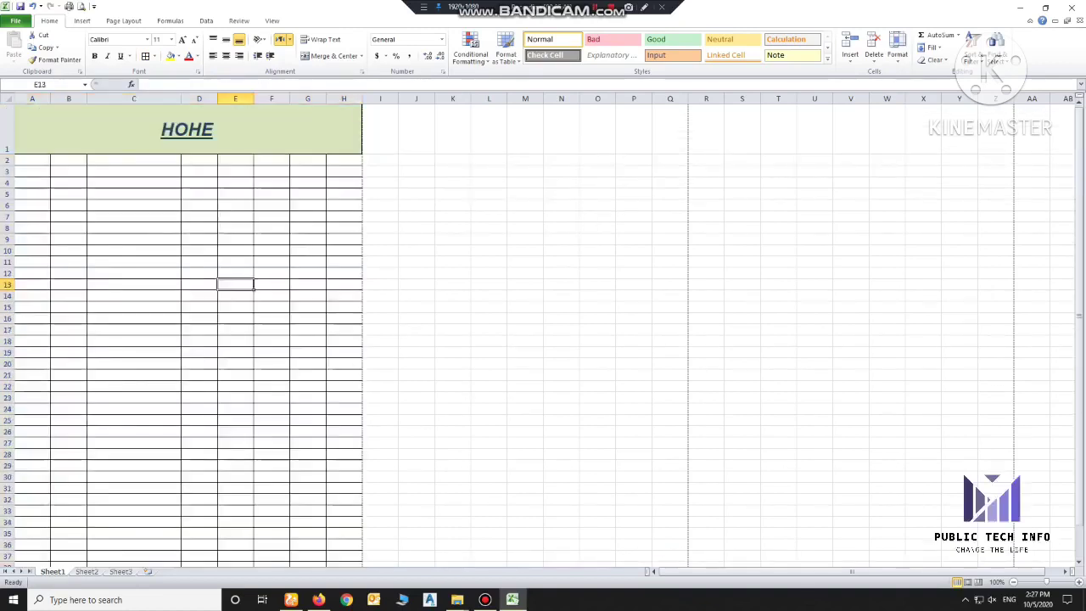
pyautogui.click(81, 6)
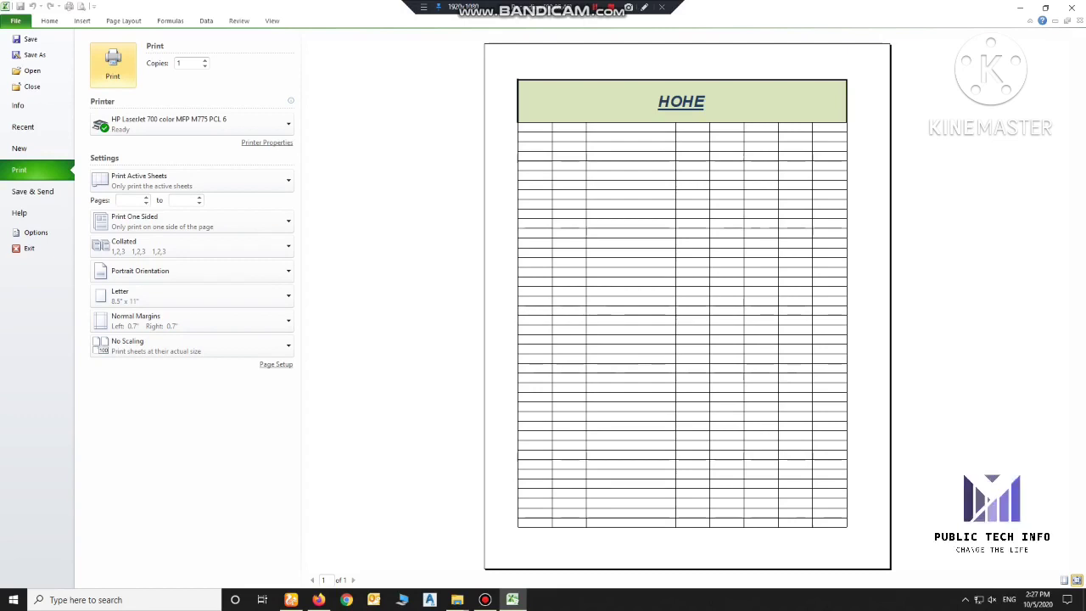
pyautogui.press('Escape')
pyautogui.click(198, 318)
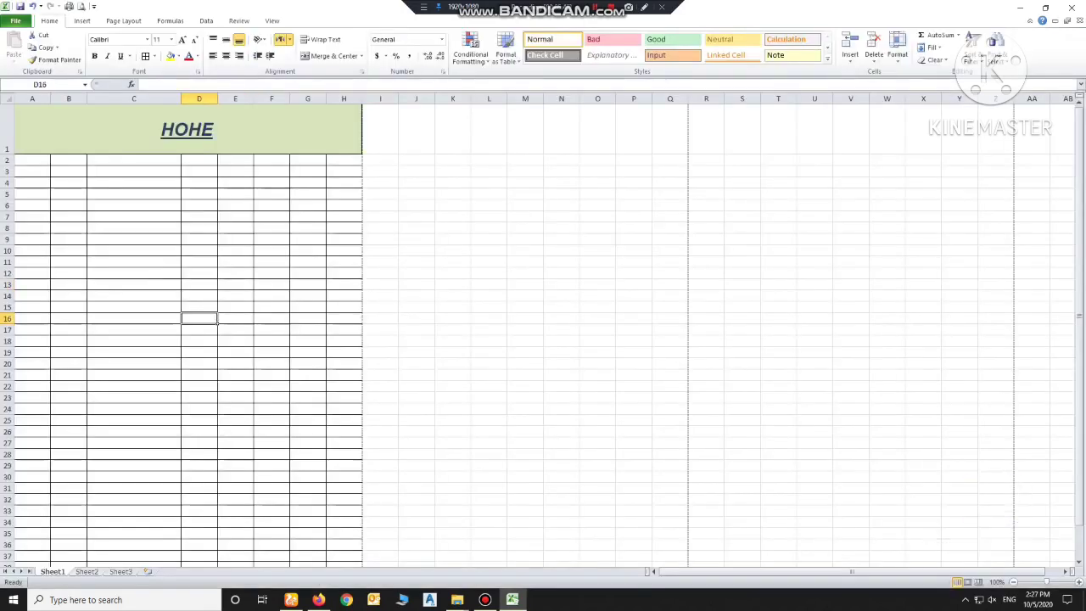
# Click through cells in rows 2 and 3, then select column E.
pyautogui.click(133, 159)
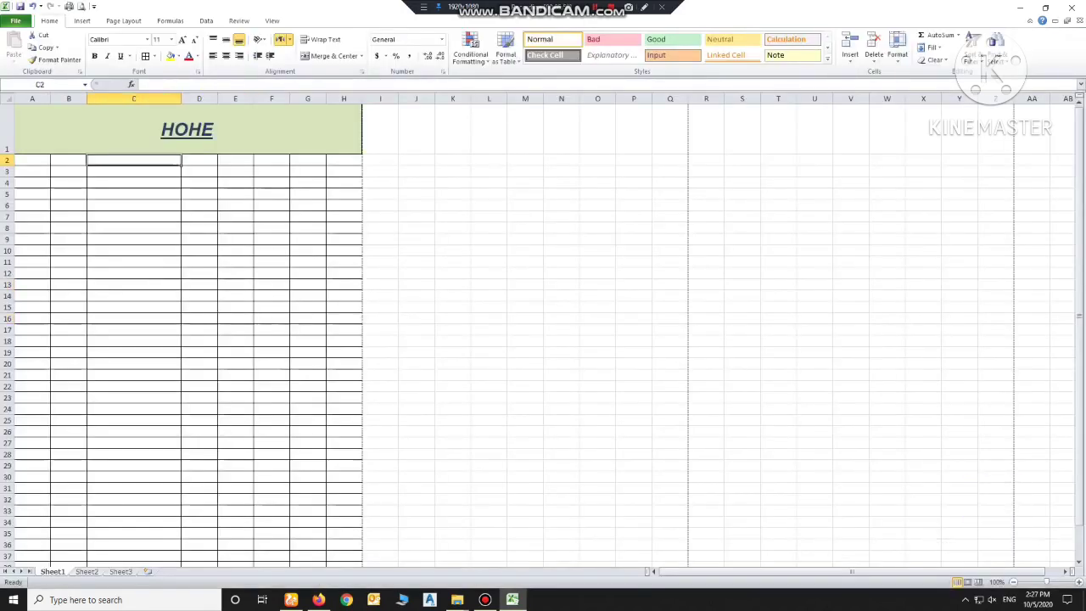
pyautogui.click(199, 170)
pyautogui.click(272, 159)
pyautogui.click(307, 160)
pyautogui.click(235, 160)
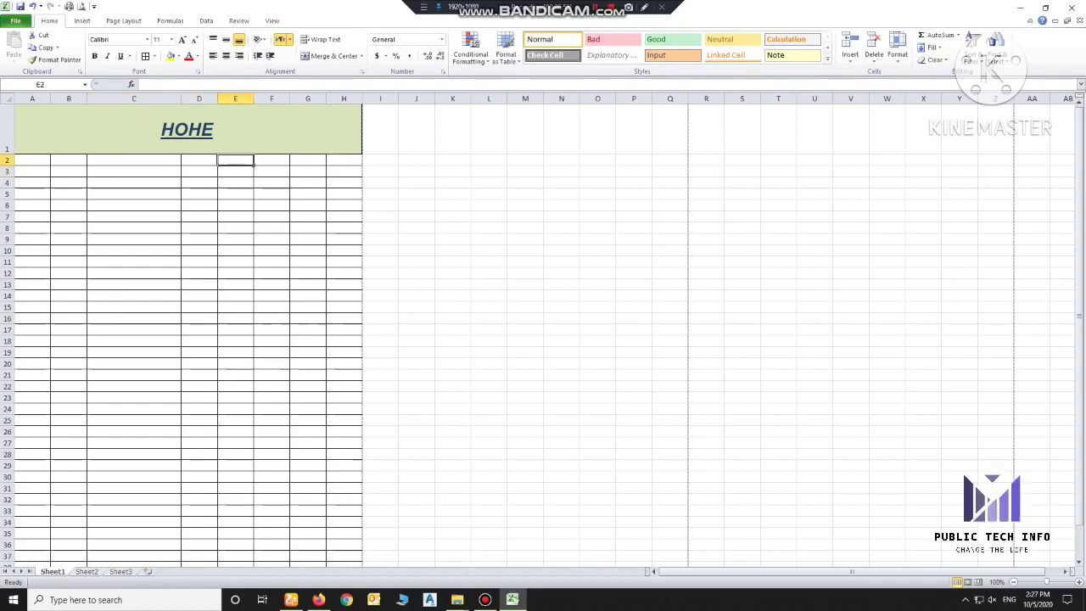
pyautogui.click(133, 171)
pyautogui.click(69, 171)
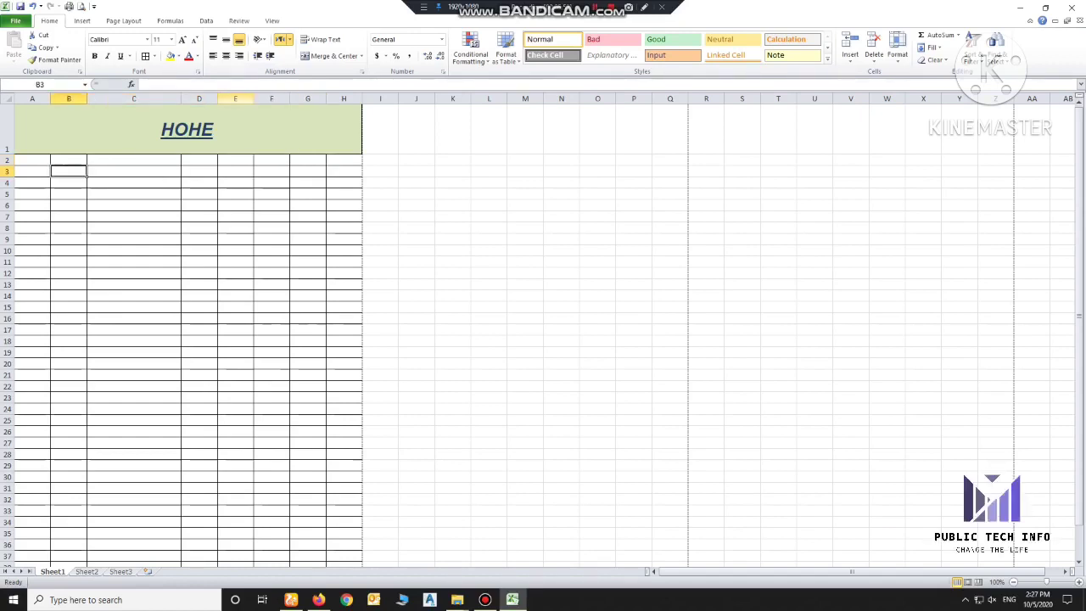
pyautogui.click(235, 99)
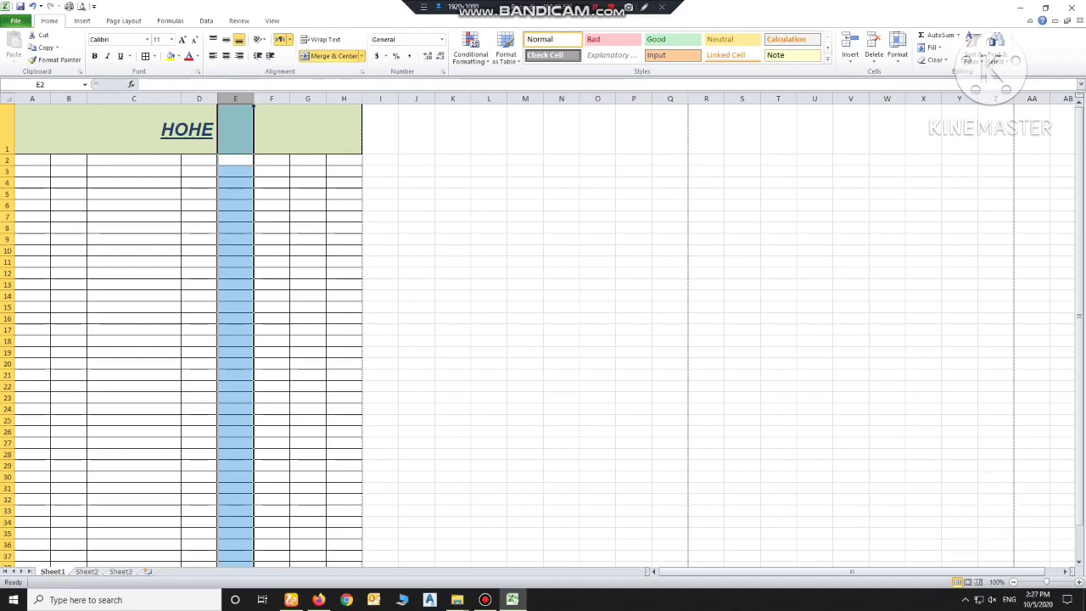
pyautogui.rightClick(236, 128)
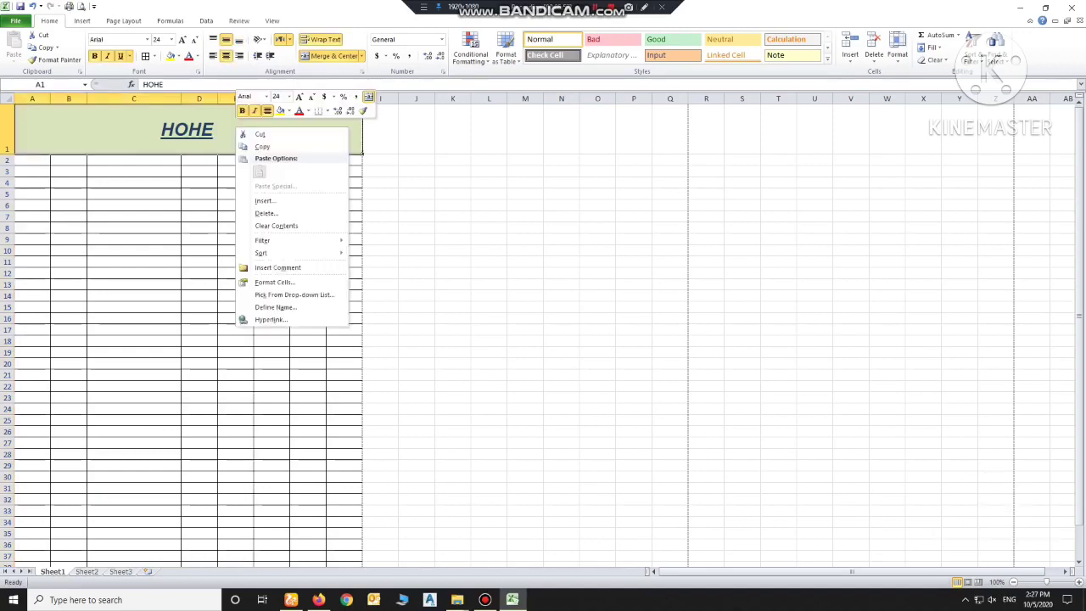
# Delete column E, insert a blank column in its place, and return to A2.
pyautogui.click(235, 98)
pyautogui.rightClick(235, 100)
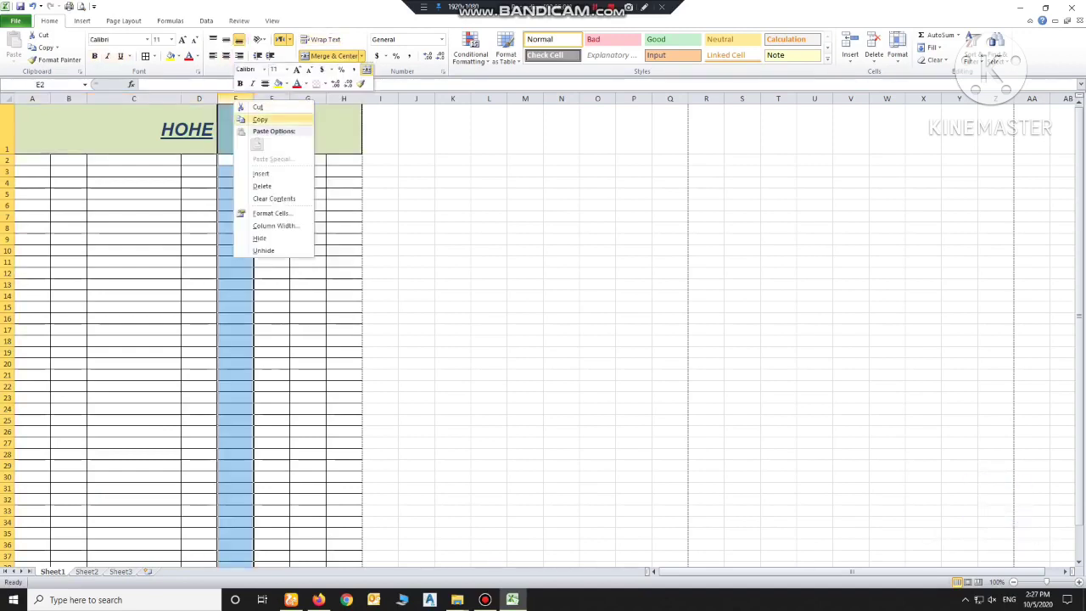
pyautogui.click(262, 186)
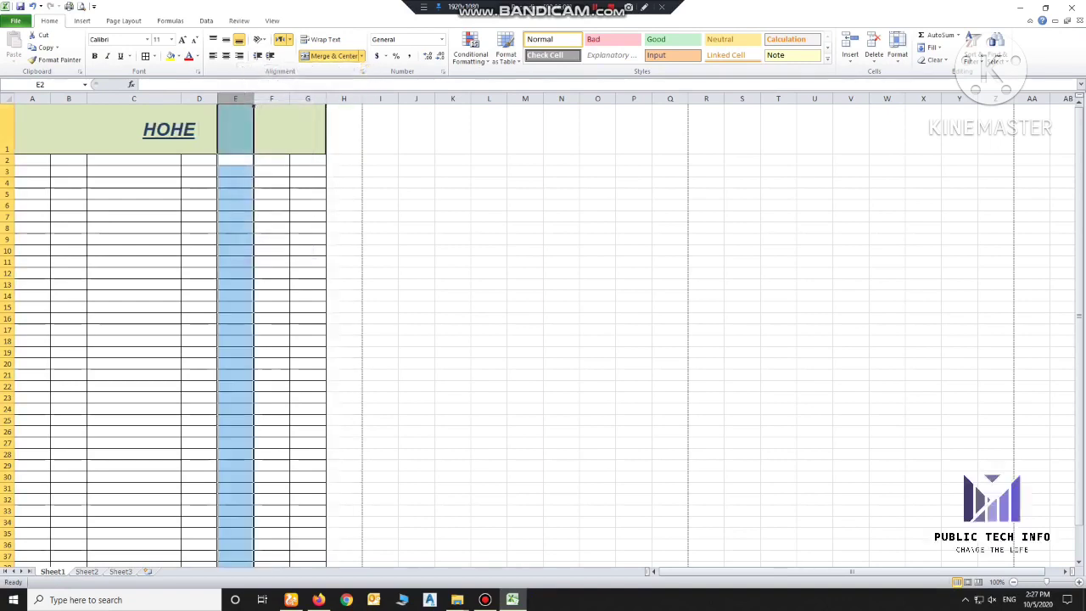
pyautogui.rightClick(237, 98)
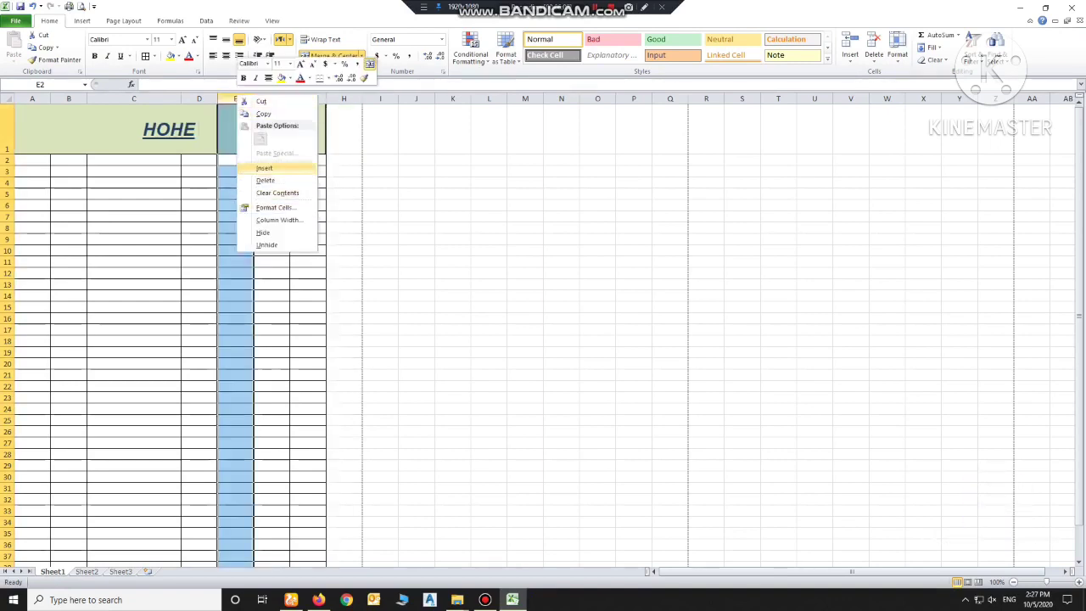
pyautogui.click(264, 168)
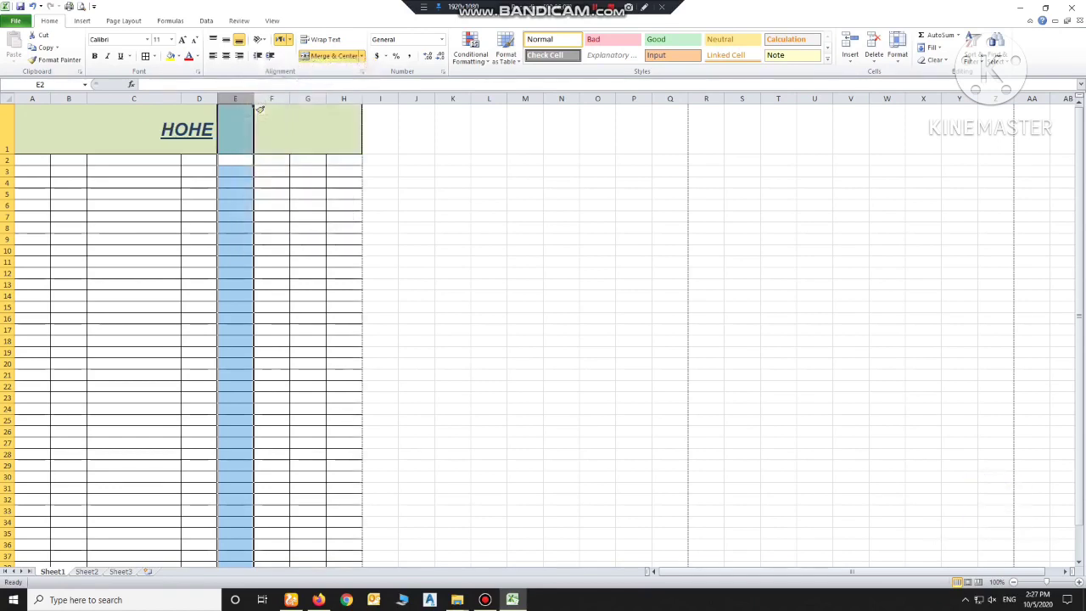
pyautogui.press('Home')
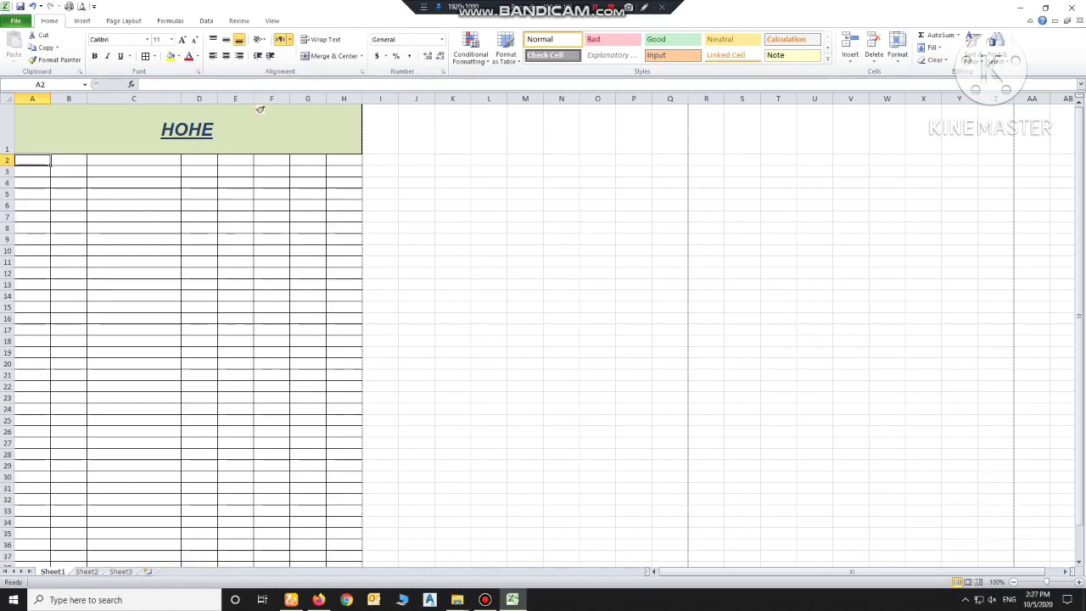
# Enter the headings SN. in A2 and NAME in B2, correcting typos.
pyautogui.write('sno.')
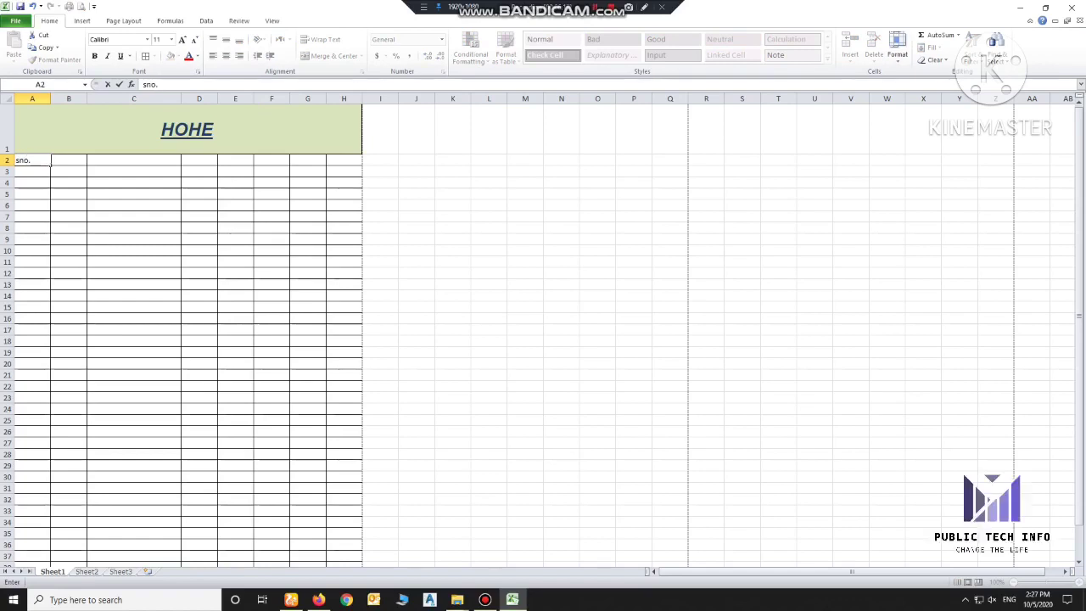
pyautogui.press('BackSpace')
pyautogui.press('BackSpace')
pyautogui.press('BackSpace')
pyautogui.write('no')
pyautogui.write('.')
pyautogui.press('BackSpace')
pyautogui.press('BackSpace')
pyautogui.press('BackSpace')
pyautogui.write('n')
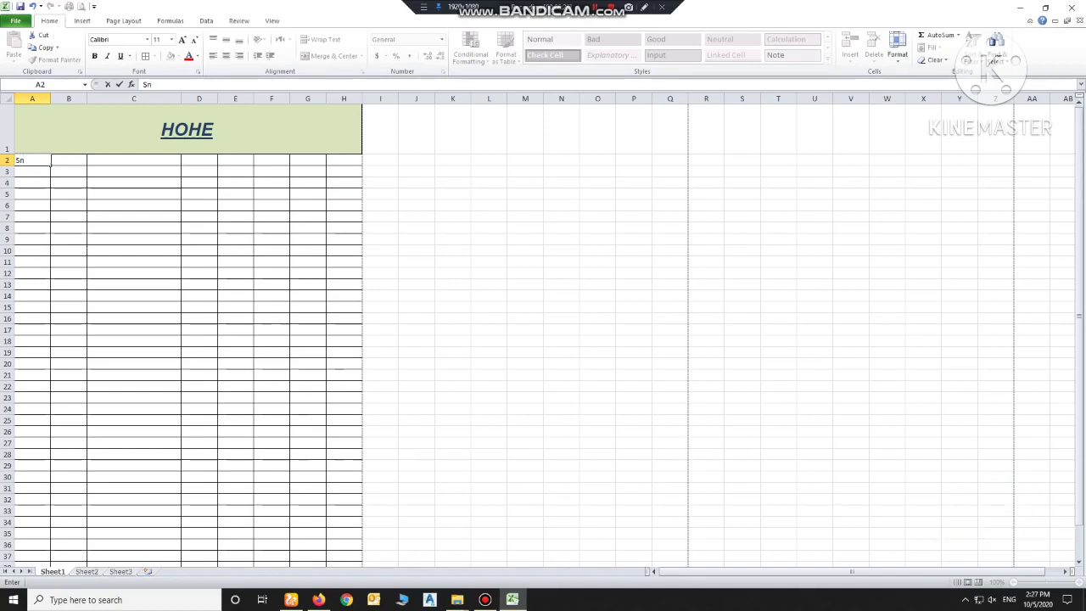
pyautogui.press('BackSpace')
pyautogui.write('N.')
pyautogui.press('Tab')
pyautogui.write('N')
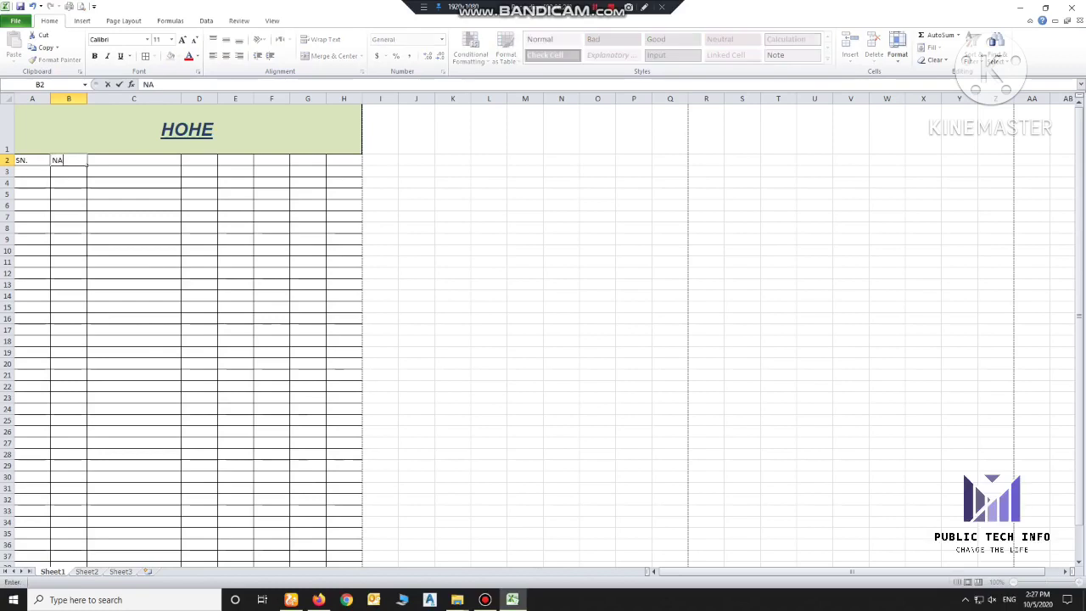
pyautogui.write('AME')
pyautogui.press('Tab')
# Enter AGE, ID # and PAYMENT in C2:E2 and type REMARKS in F2.
pyautogui.write('A')
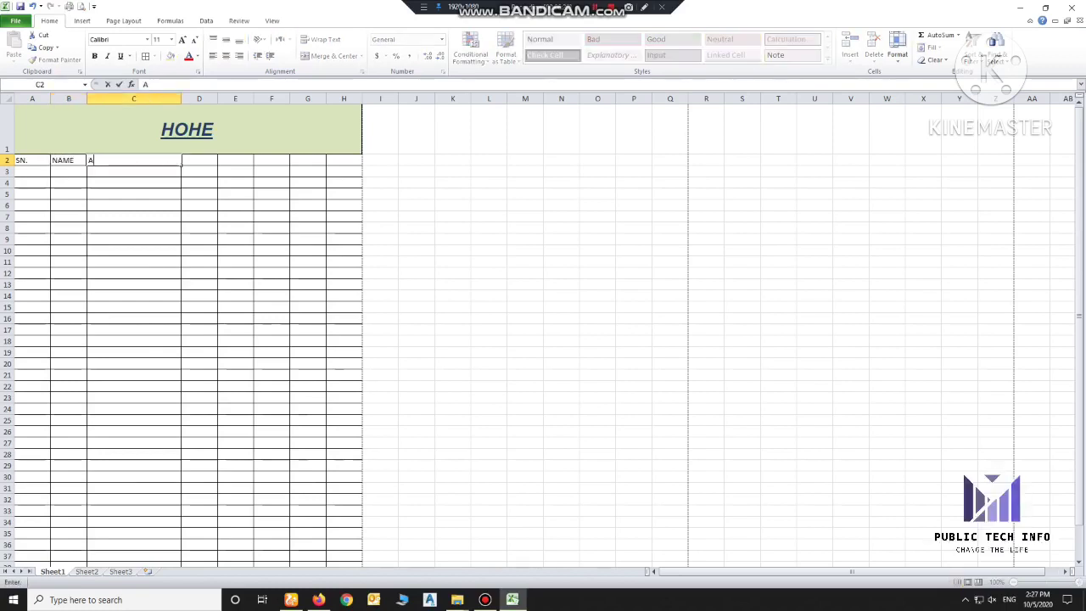
pyautogui.write('GE')
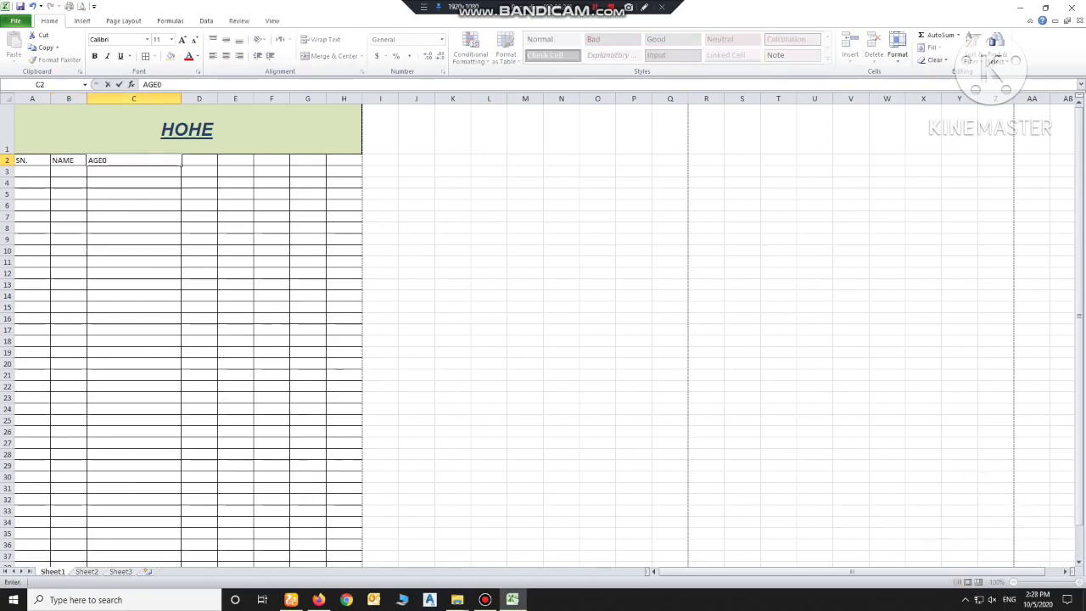
pyautogui.press('Tab')
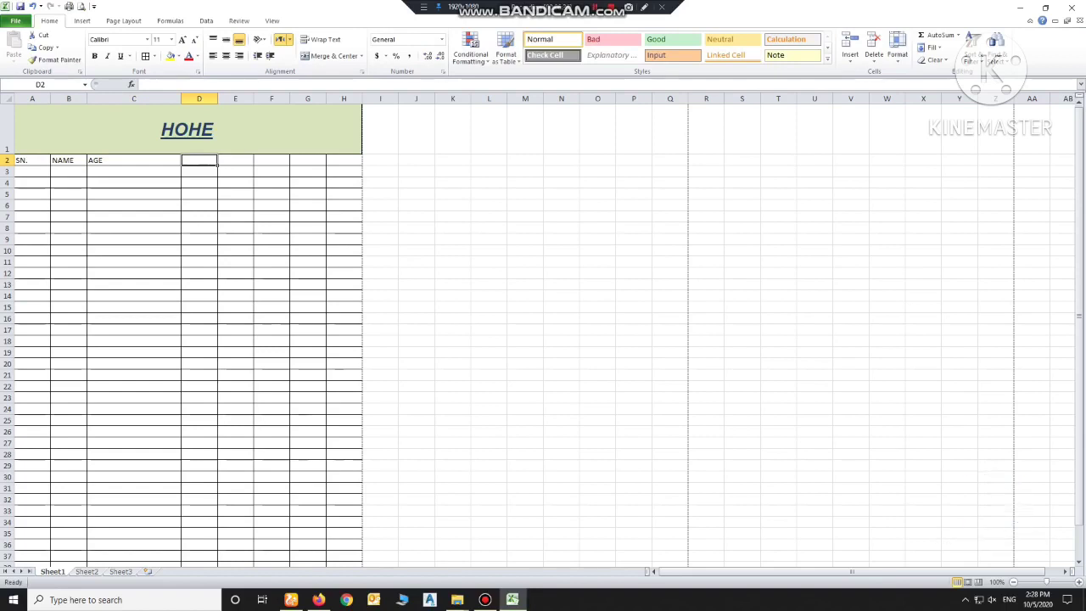
pyautogui.write('I')
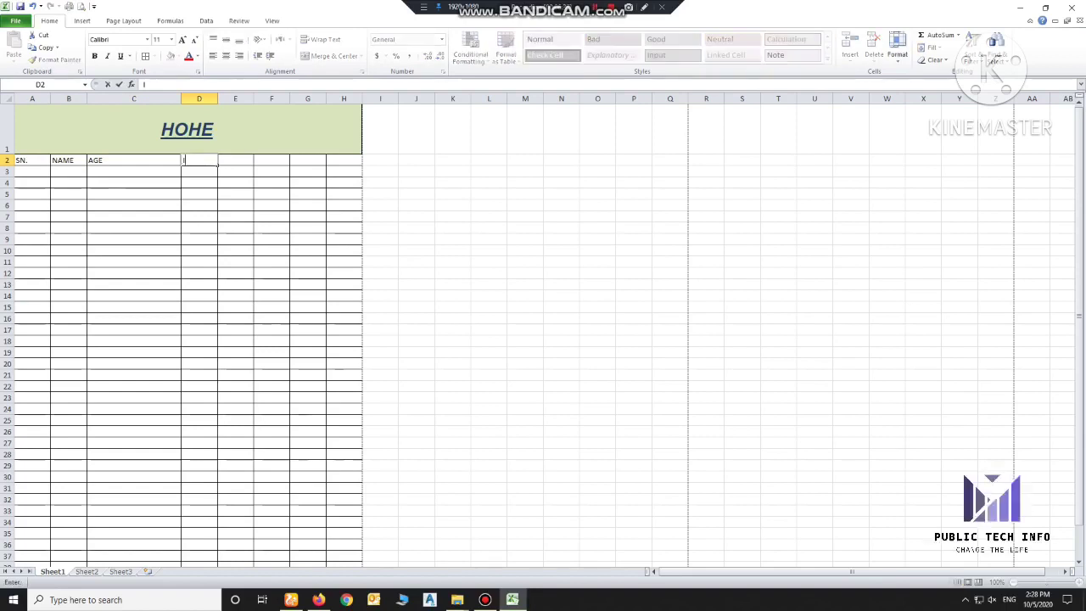
pyautogui.write('D #')
pyautogui.press('Tab')
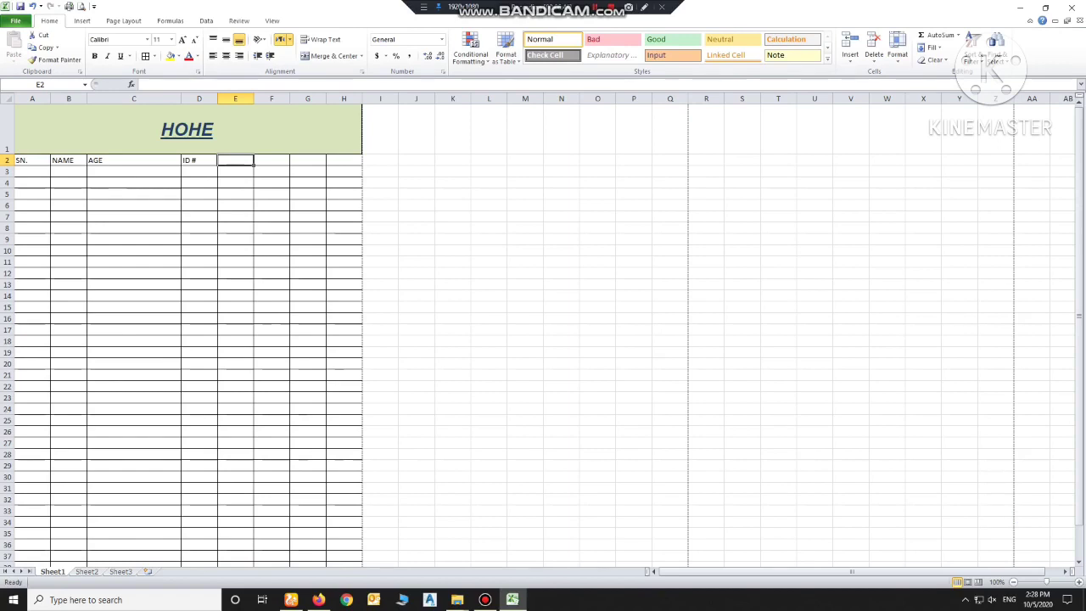
pyautogui.write('PAY')
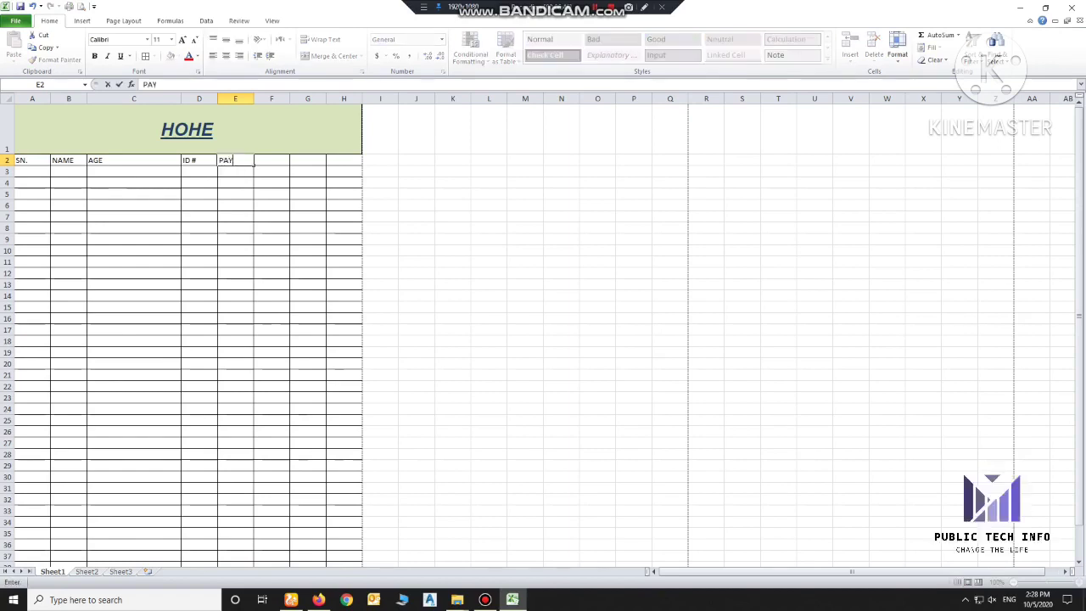
pyautogui.write('MENT')
pyautogui.press('Tab')
pyautogui.write('RE')
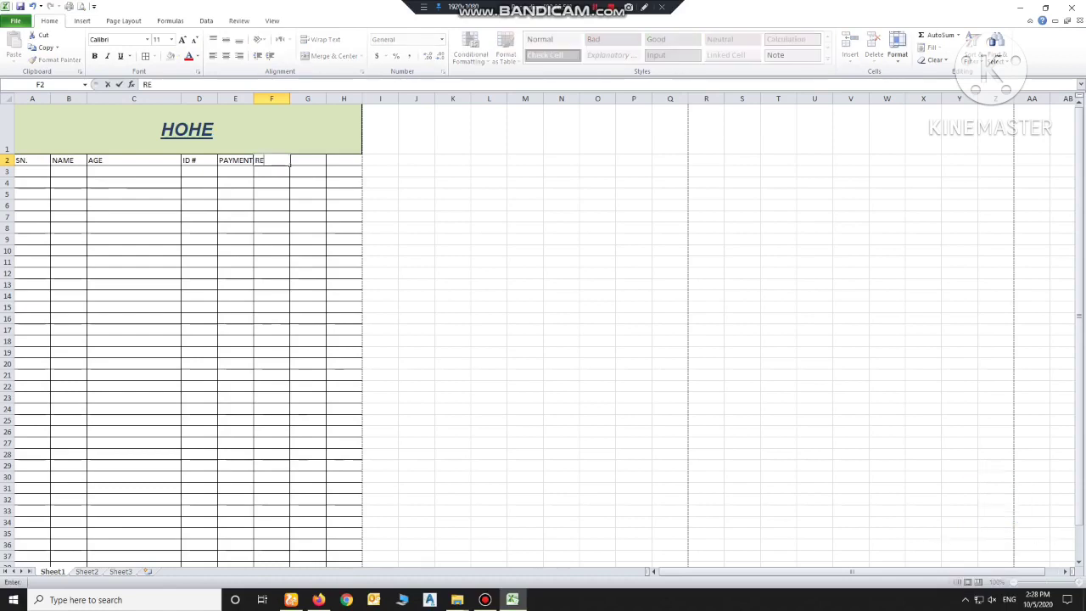
pyautogui.write('MARKS')
# Delete the spare columns G and H so the table ends at REMARKS in column F.
pyautogui.click(307, 295)
pyautogui.moveTo(308, 98); pyautogui.dragTo(363, 104)
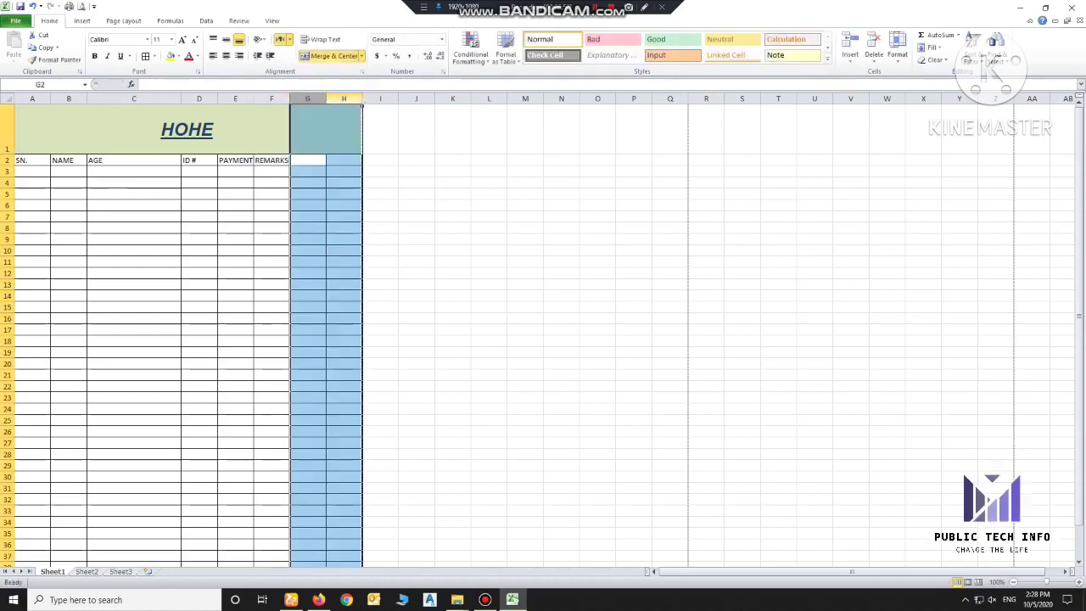
pyautogui.rightClick(337, 96)
pyautogui.click(356, 182)
# Check the print preview to confirm the table now ends at column F.
pyautogui.click(307, 239)
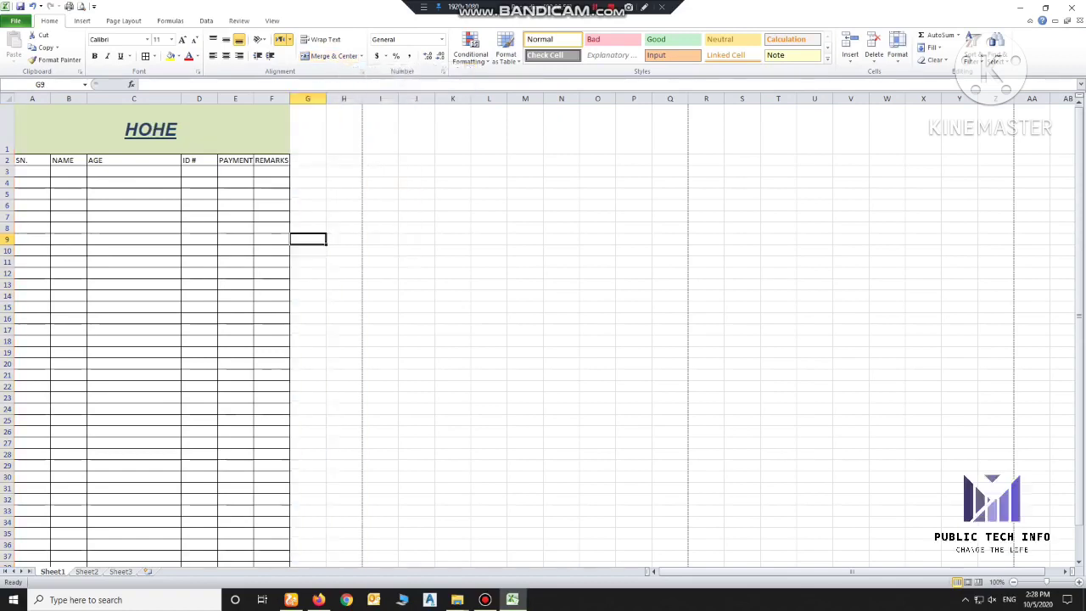
pyautogui.moveTo(307, 159); pyautogui.dragTo(343, 159)
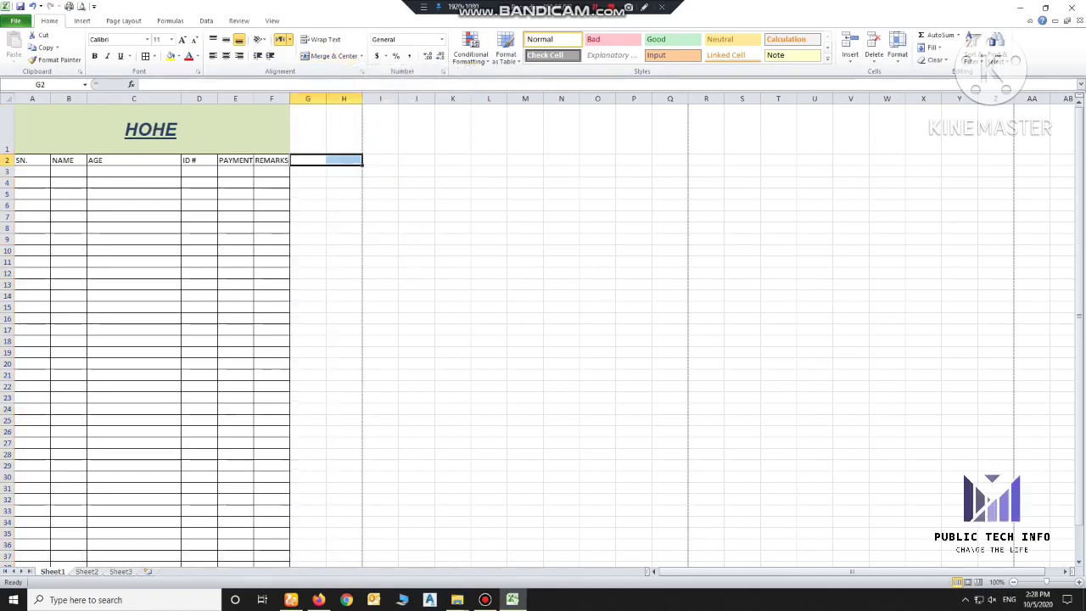
pyautogui.moveTo(307, 127); pyautogui.dragTo(343, 343)
pyautogui.click(343, 227)
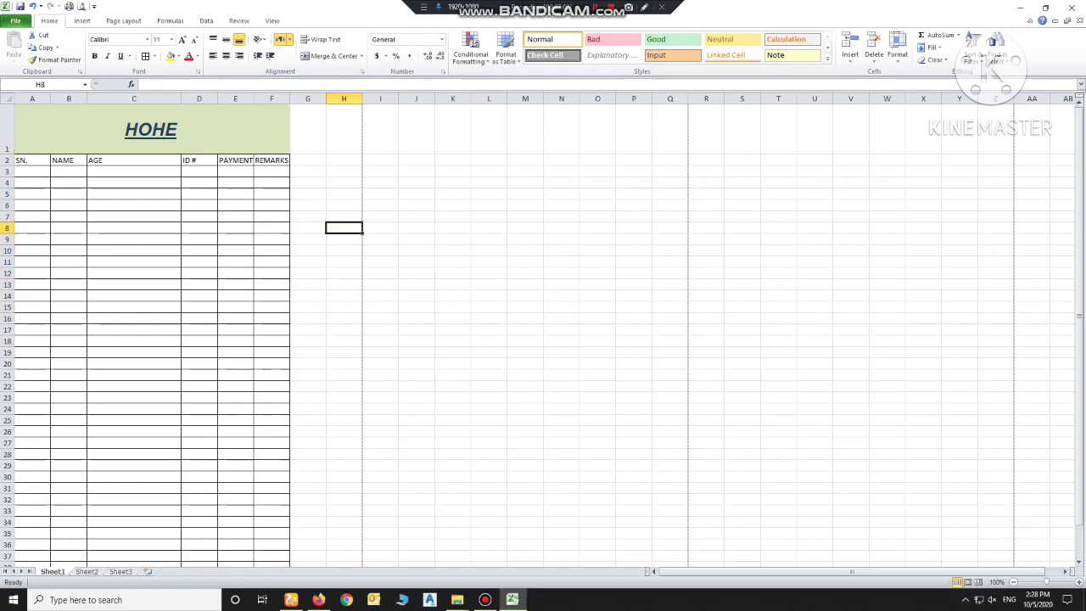
pyautogui.click(82, 6)
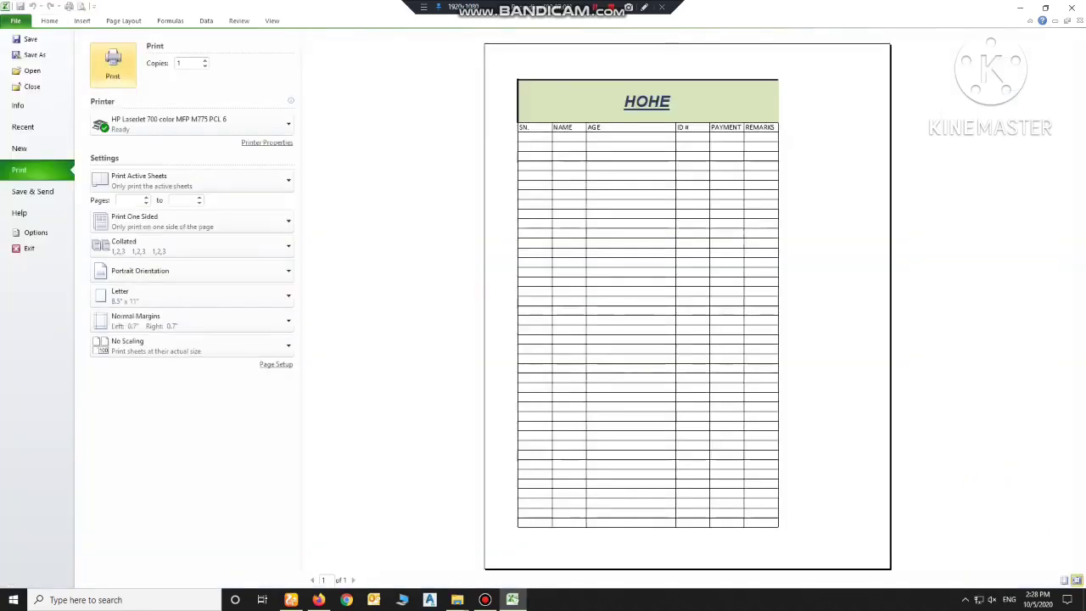
pyautogui.press('Escape')
# Select the whole table, A2:F43, from the headings down.
pyautogui.click(133, 182)
pyautogui.moveTo(32, 160)
pyautogui.mouseDown()
pyautogui.moveTo(271, 511)
pyautogui.moveTo(280, 543)
pyautogui.mouseUp()
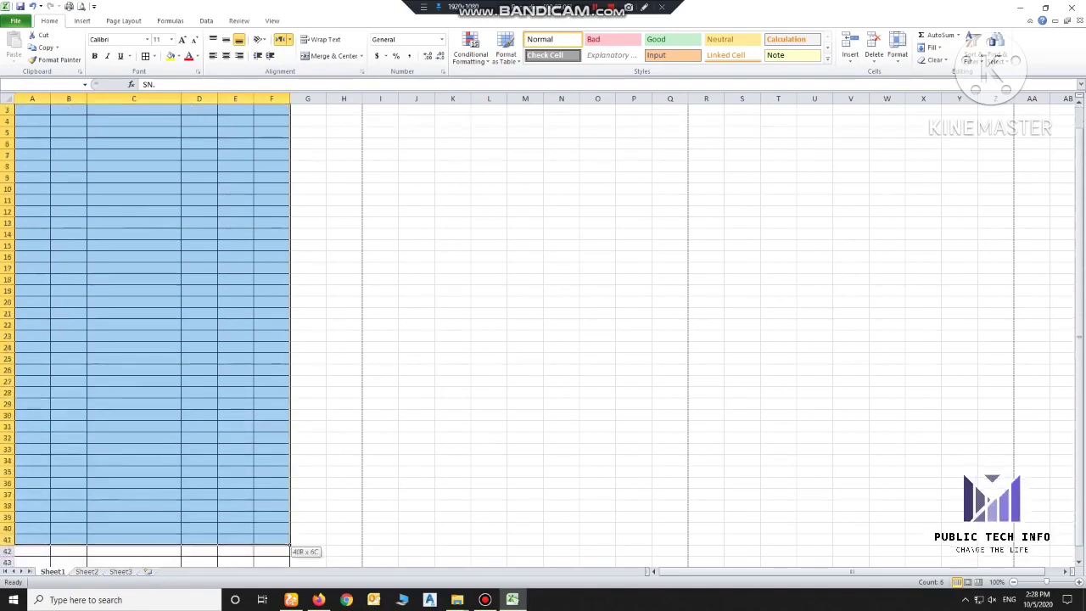
pyautogui.scroll(1, 152, 330)
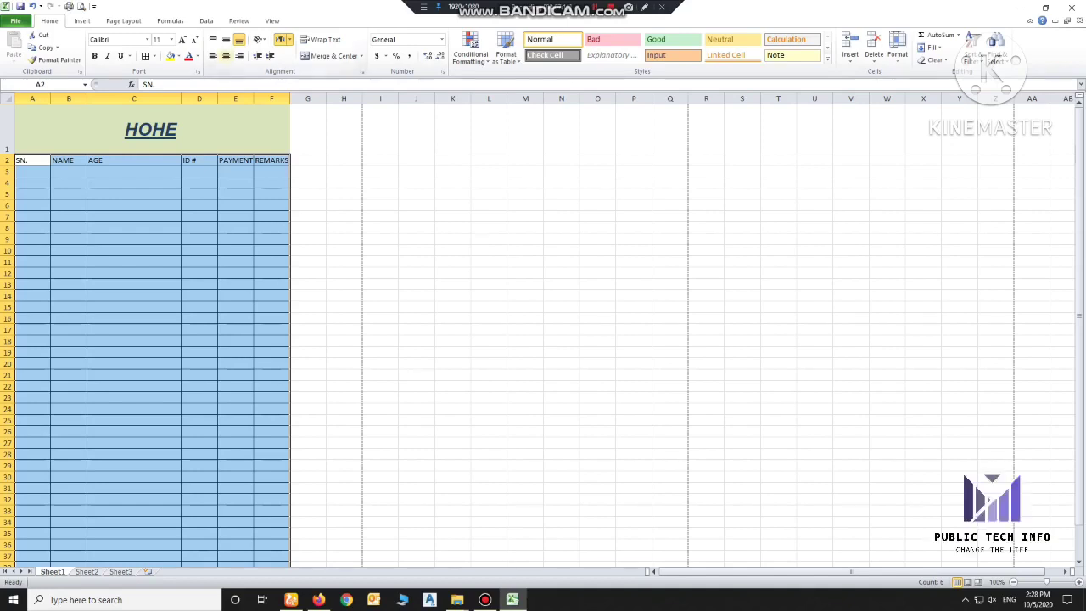
# Center the table text both horizontally and vertically.
pyautogui.click(226, 55)
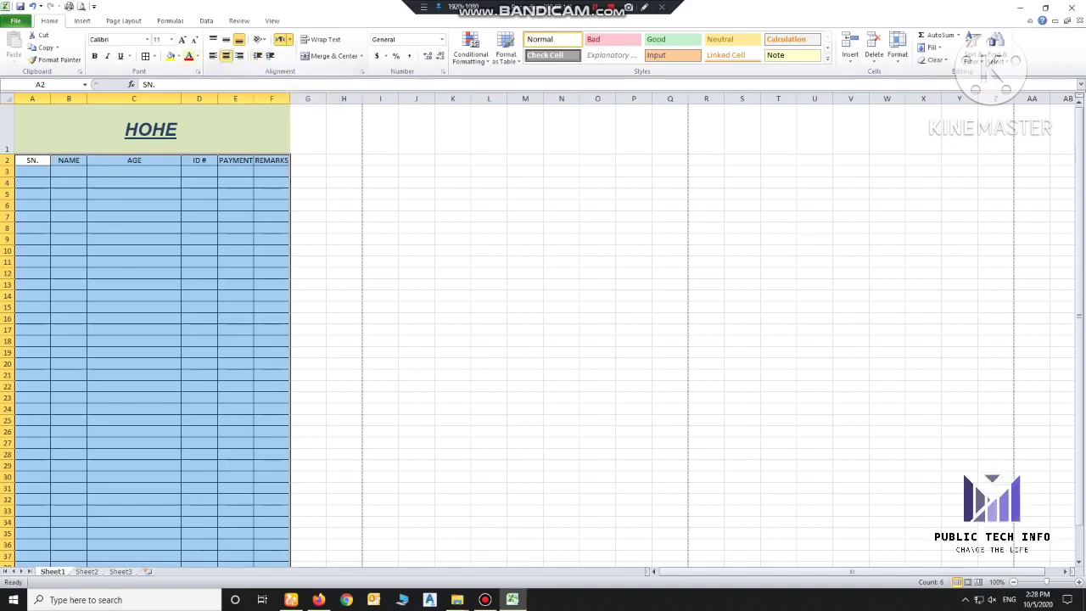
pyautogui.click(226, 40)
pyautogui.click(235, 206)
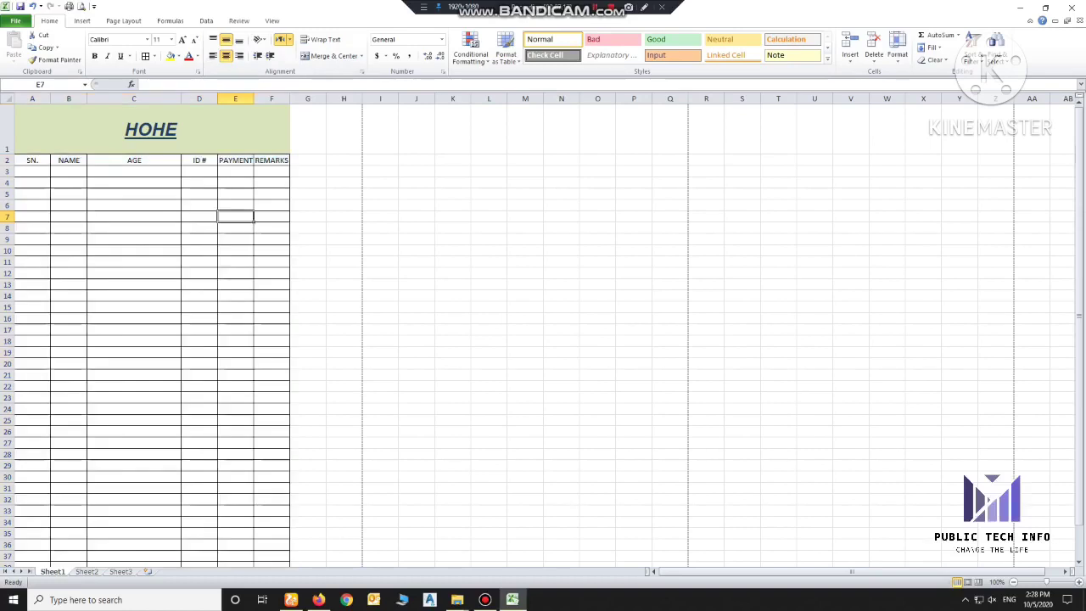
# Select the entire NAME column, column B.
pyautogui.click(134, 193)
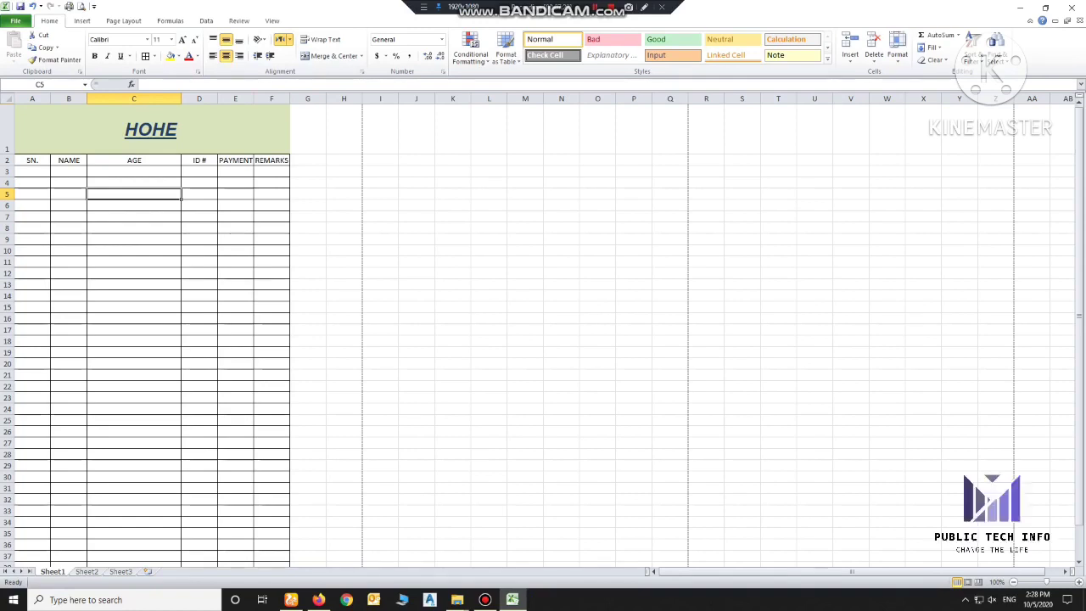
pyautogui.moveTo(202, 217); pyautogui.dragTo(200, 206)
pyautogui.click(134, 216)
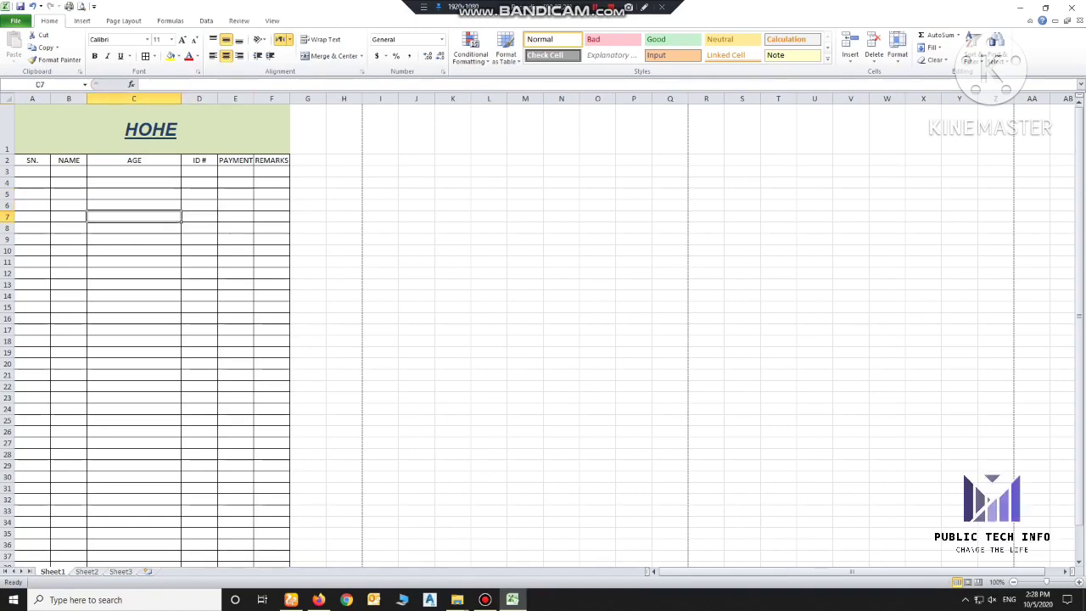
pyautogui.click(69, 172)
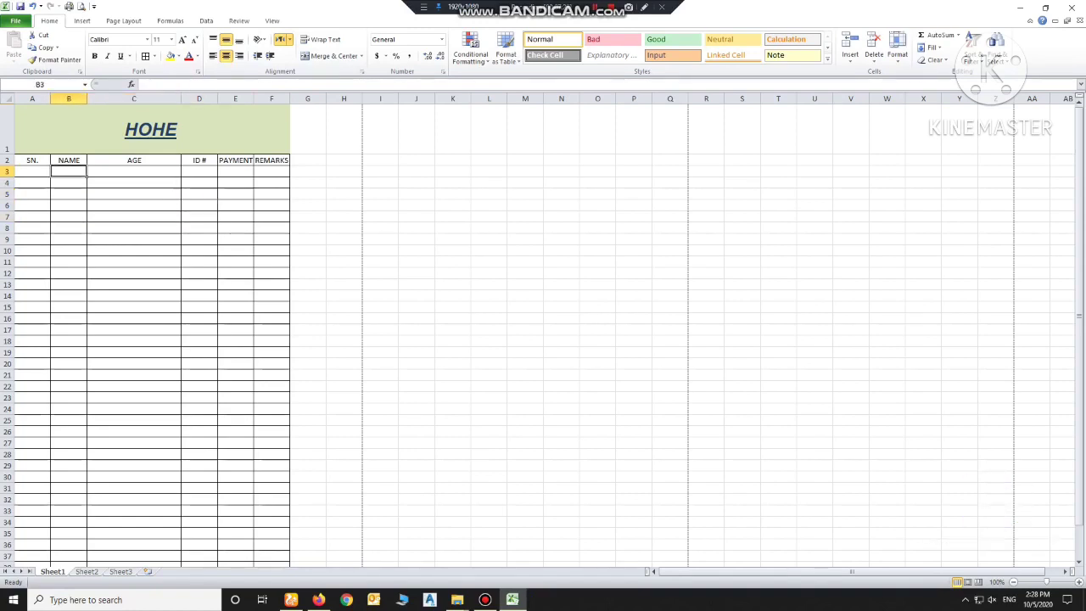
pyautogui.click(69, 99)
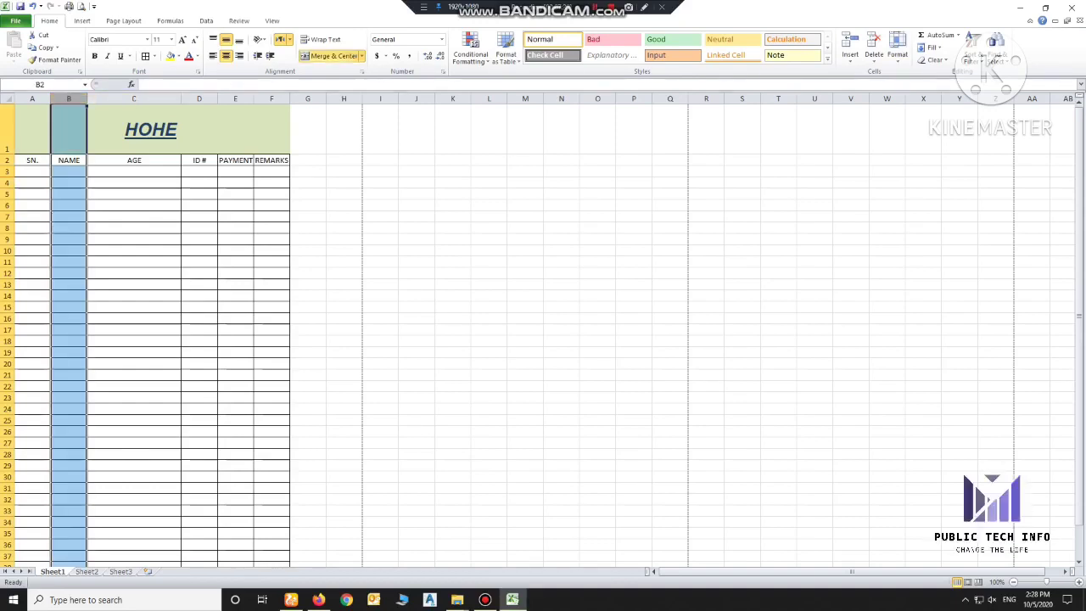
# Undo a drag-widening of the NAME column and annotate the Format options for viewers.
pyautogui.moveTo(86, 100); pyautogui.dragTo(149, 99)
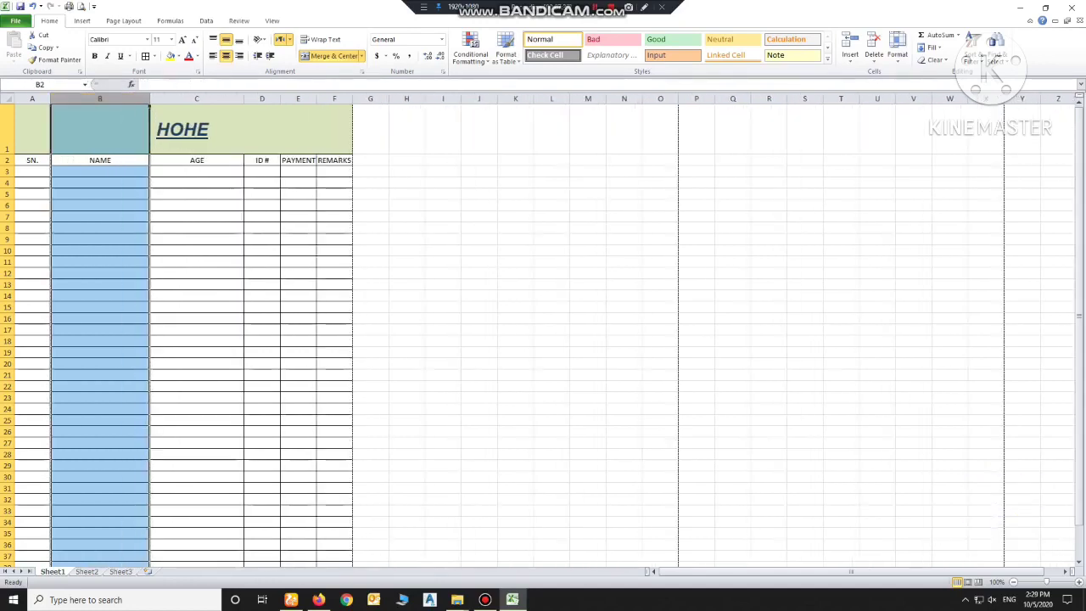
pyautogui.hotkey('ctrl', 'z')
pyautogui.hotkey('ctrl', 'z')
pyautogui.hotkey('ctrl', 'z')
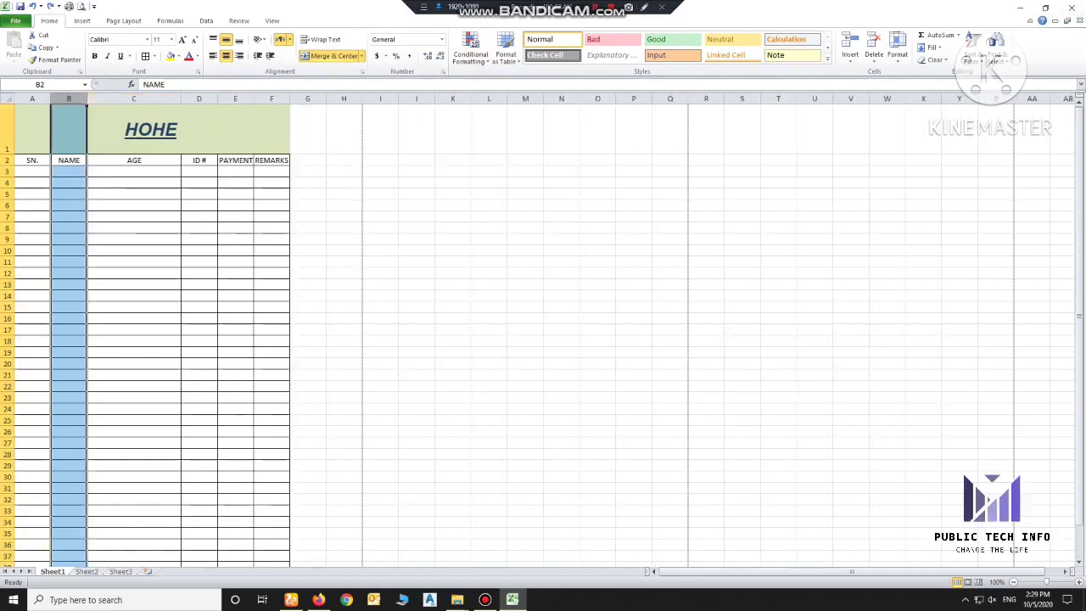
pyautogui.hotkey('ctrl', 'shift', 'd')
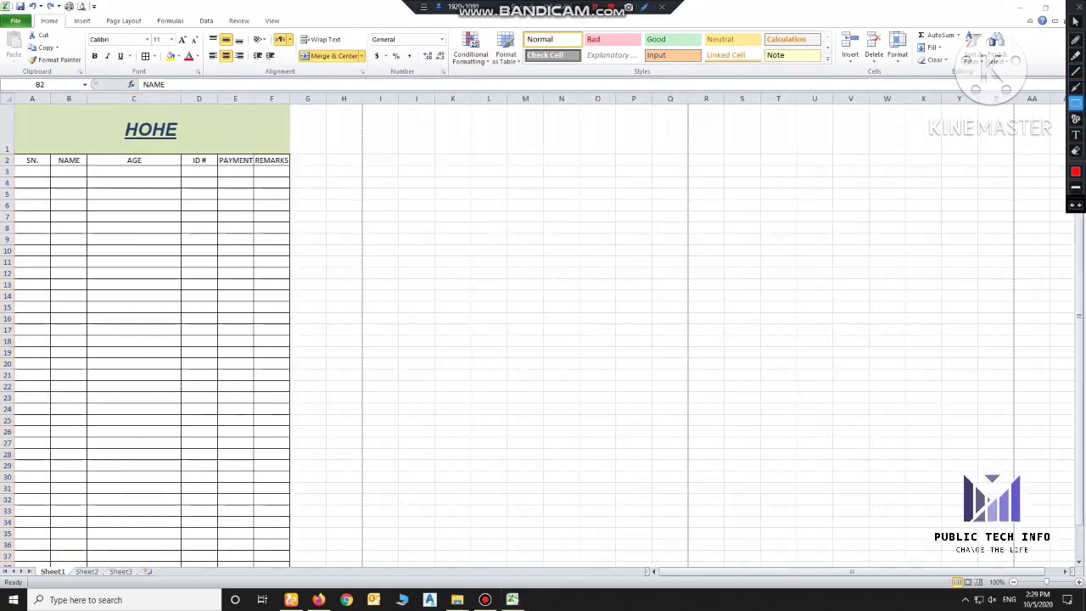
pyautogui.moveTo(873, 12); pyautogui.dragTo(919, 82)
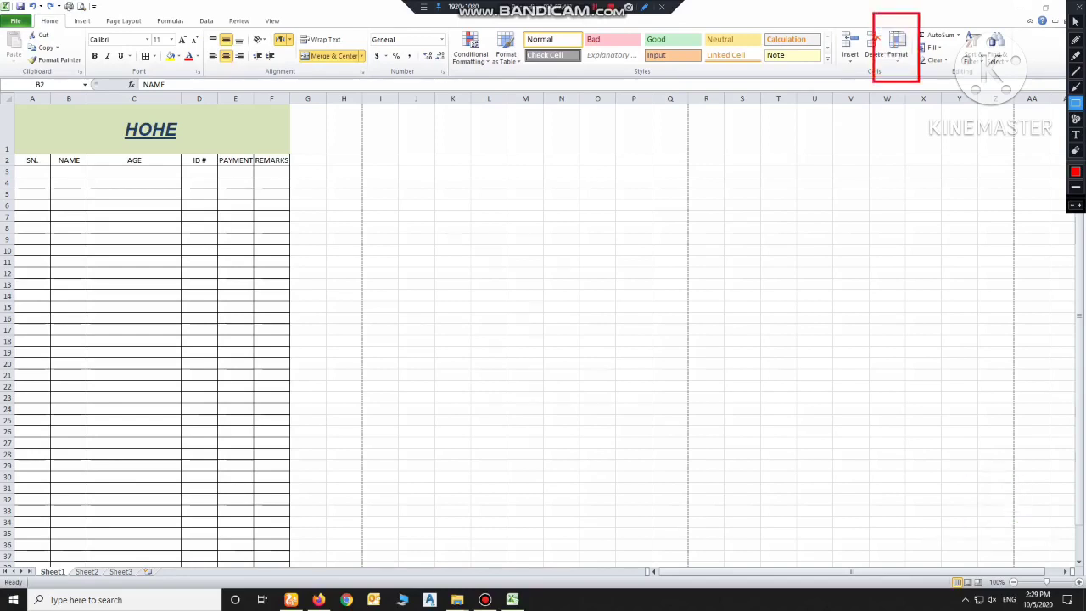
pyautogui.hotkey('ctrl', 'shift', 'd')
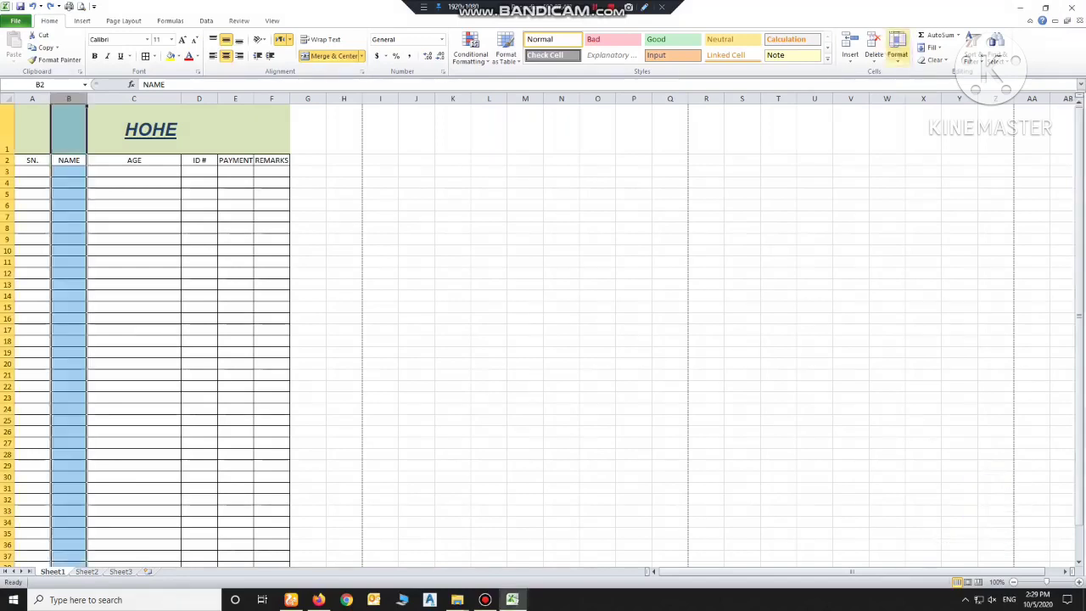
# Set column B's width to exactly 15.
pyautogui.click(897, 47)
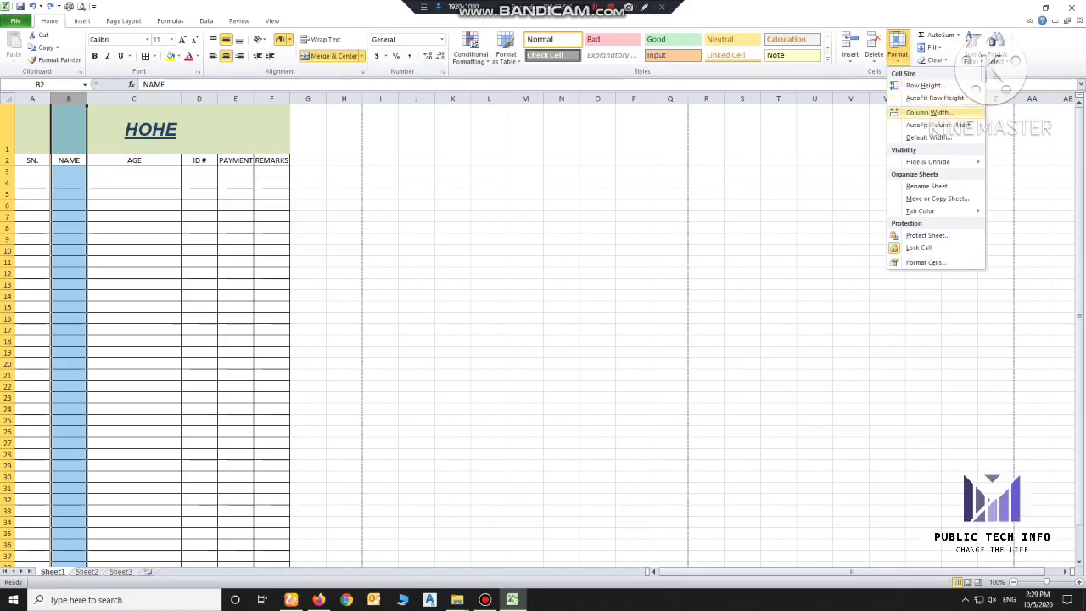
pyautogui.click(928, 112)
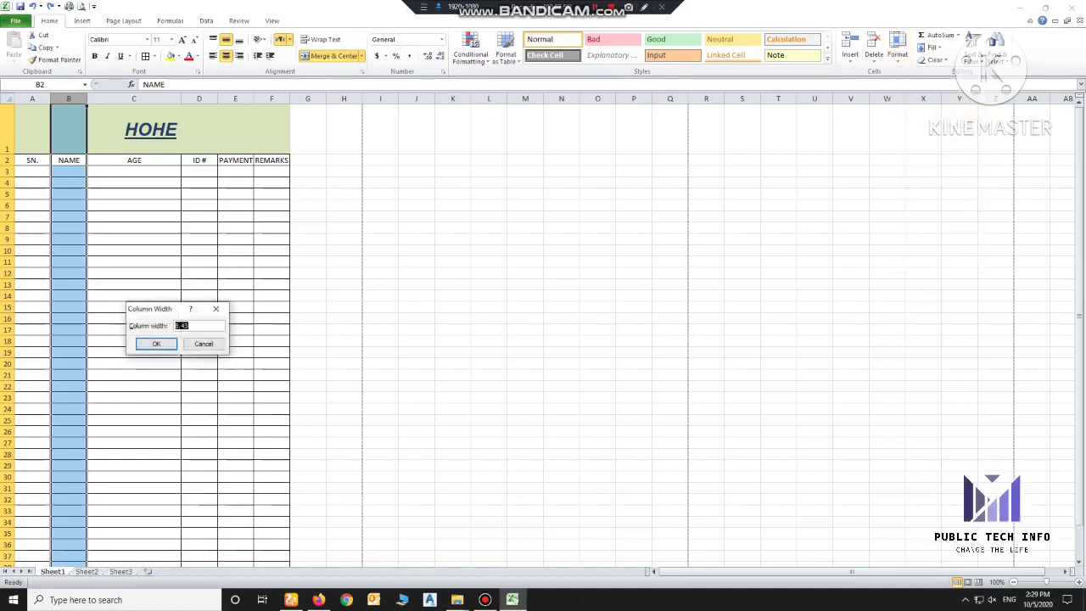
pyautogui.moveTo(162, 308); pyautogui.dragTo(293, 158)
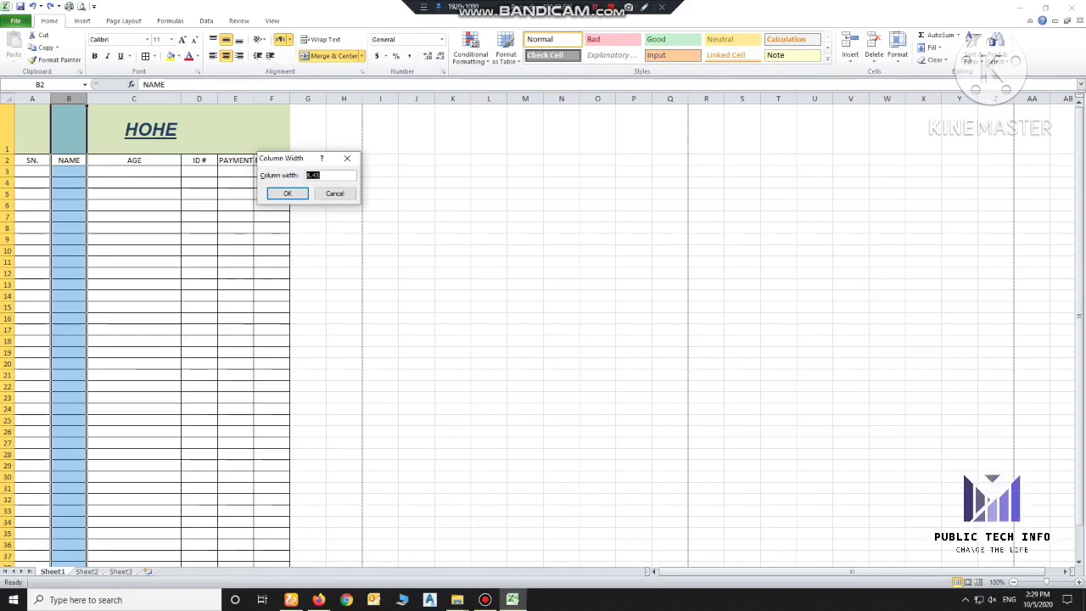
pyautogui.write('15')
pyautogui.press('Return')
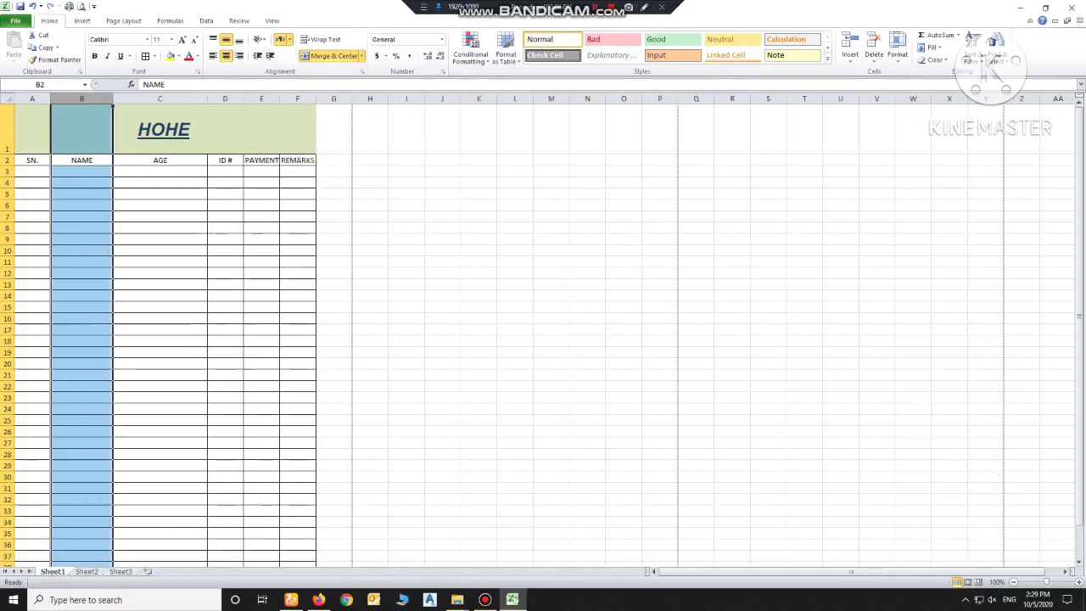
# Select the PAYMENT and REMARKS columns, E and F.
pyautogui.click(33, 217)
pyautogui.click(81, 172)
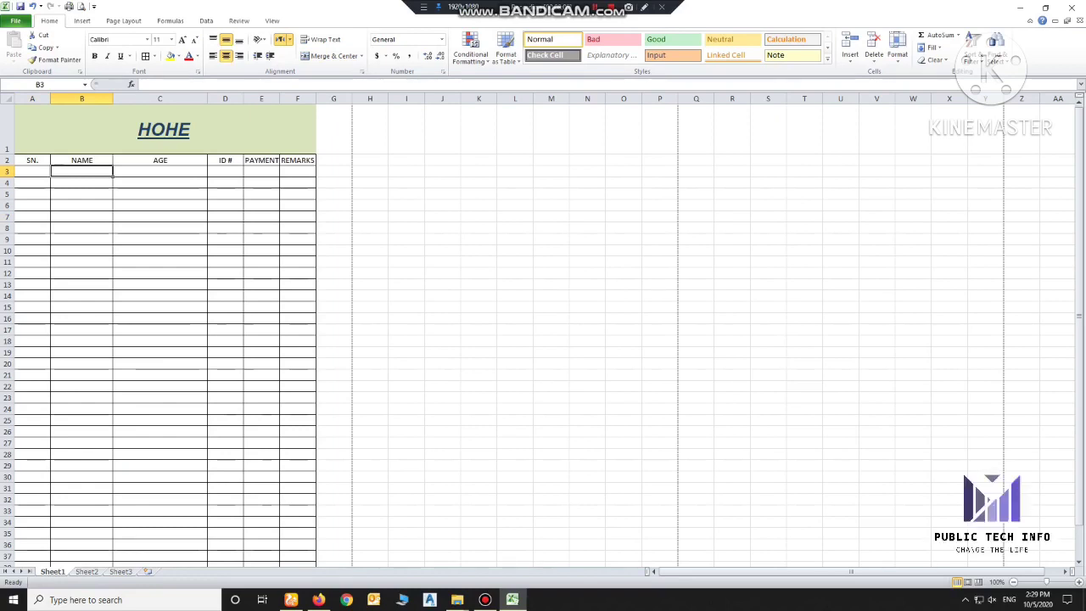
pyautogui.moveTo(261, 99); pyautogui.dragTo(353, 100)
# Widen the PAYMENT and REMARKS columns and set the header row 2 height to 25.
pyautogui.click(326, 205)
pyautogui.click(33, 160)
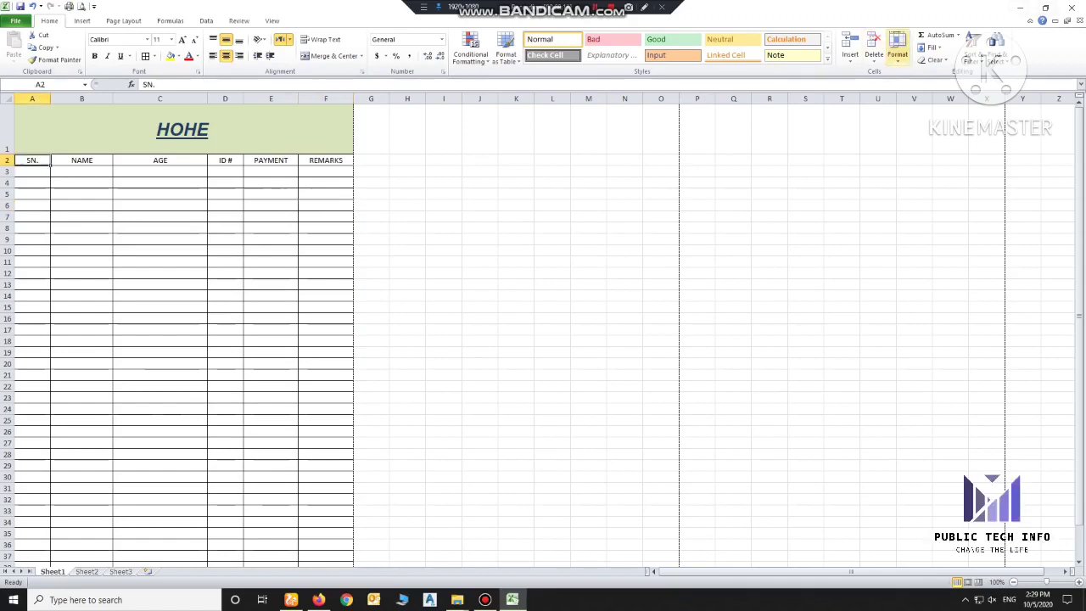
pyautogui.click(898, 53)
pyautogui.click(920, 85)
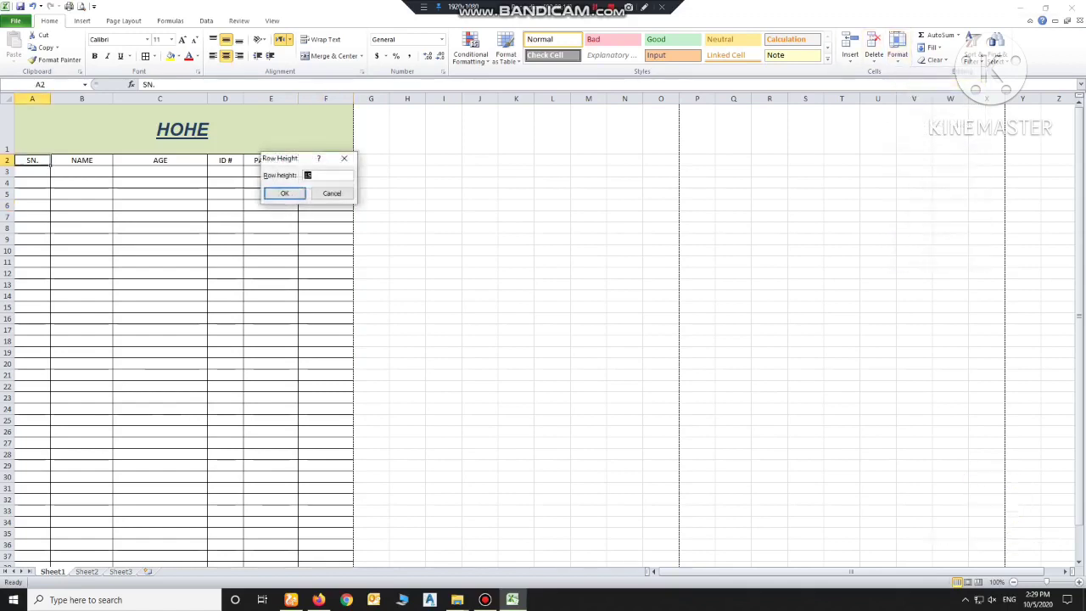
pyautogui.write('25')
pyautogui.press('Return')
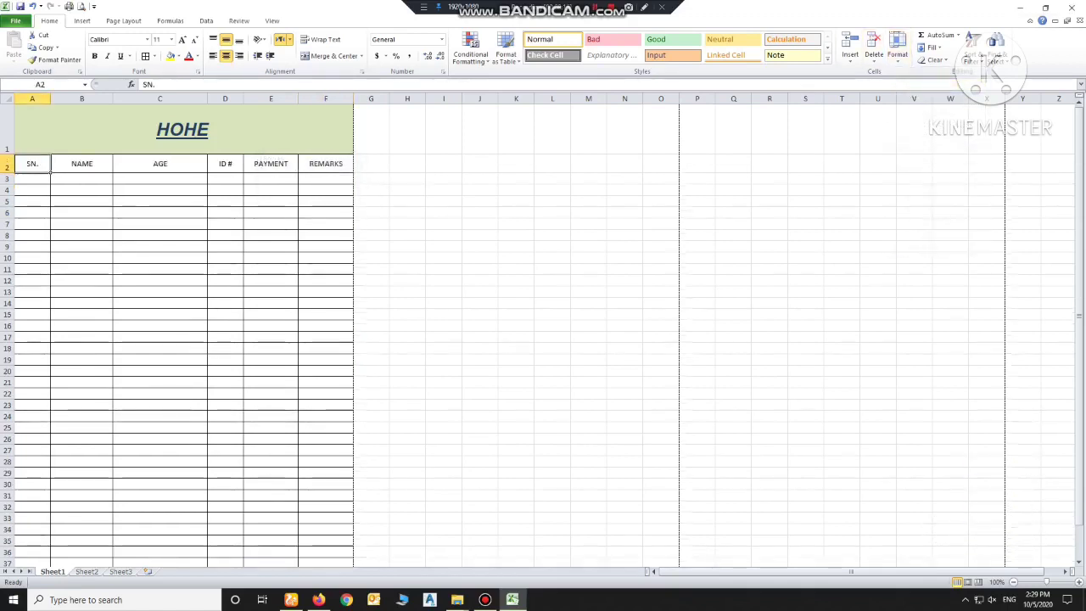
# Review the printed page layout of the table in print preview.
pyautogui.click(225, 257)
pyautogui.click(82, 6)
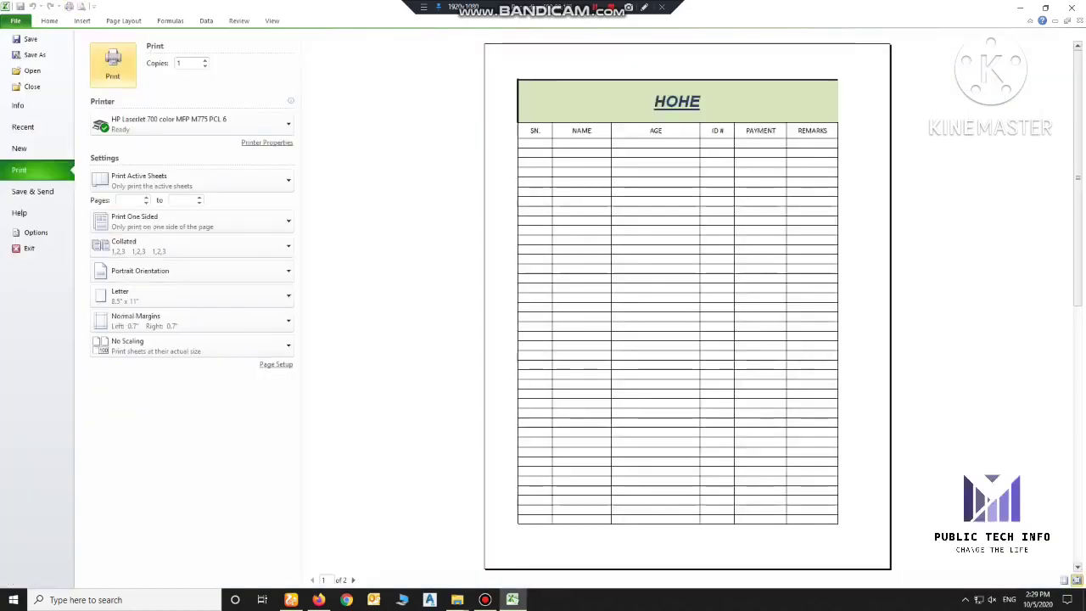
pyautogui.scroll(-1, 868, 50)
pyautogui.scroll(1, 687, 306)
pyautogui.press('Escape')
# Select the table body, rows 3 to 27 across columns A to F.
pyautogui.click(160, 246)
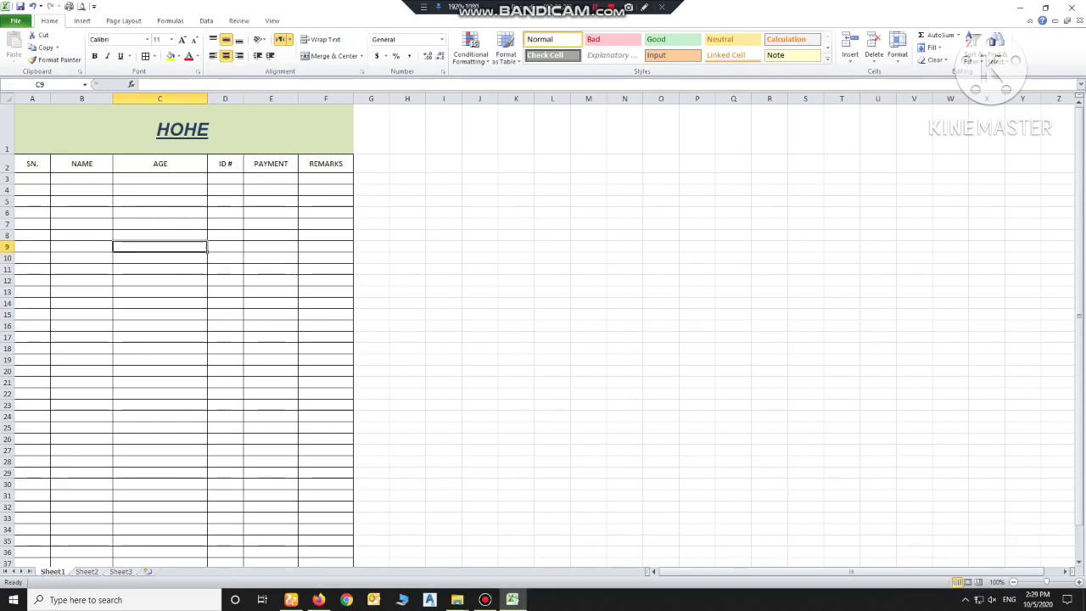
pyautogui.click(270, 223)
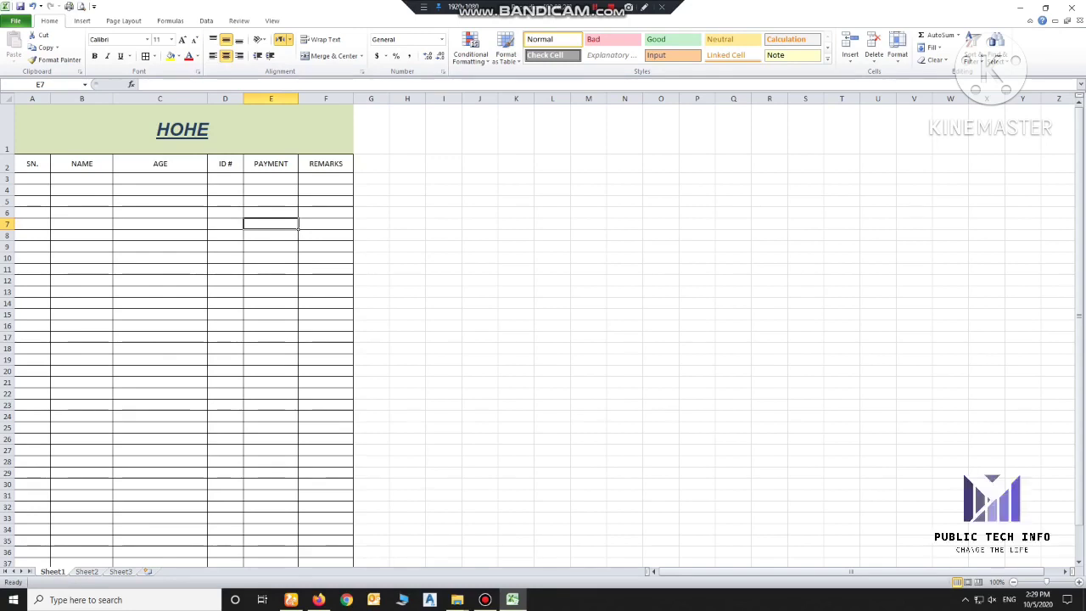
pyautogui.moveTo(33, 178); pyautogui.dragTo(348, 450)
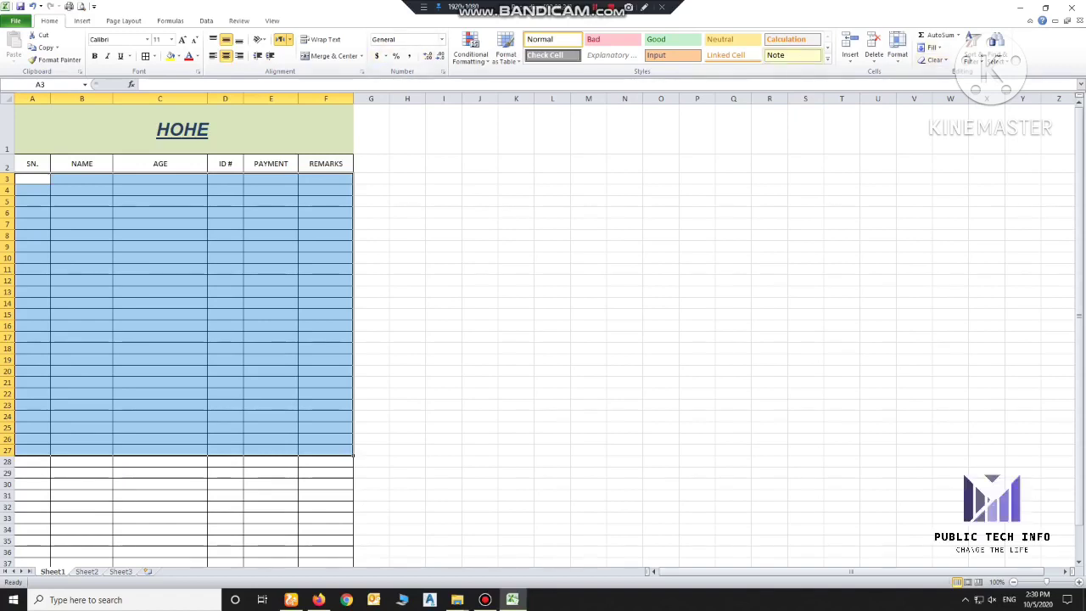
pyautogui.hotkey('ctrl', 'shift', 'p')
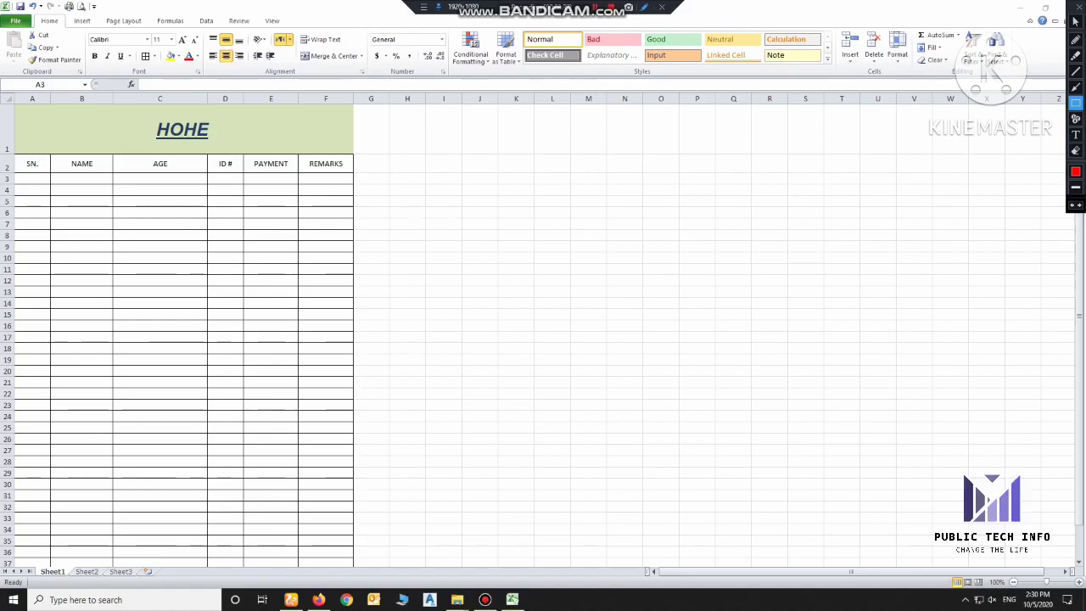
pyautogui.moveTo(358, 20); pyautogui.dragTo(450, 89)
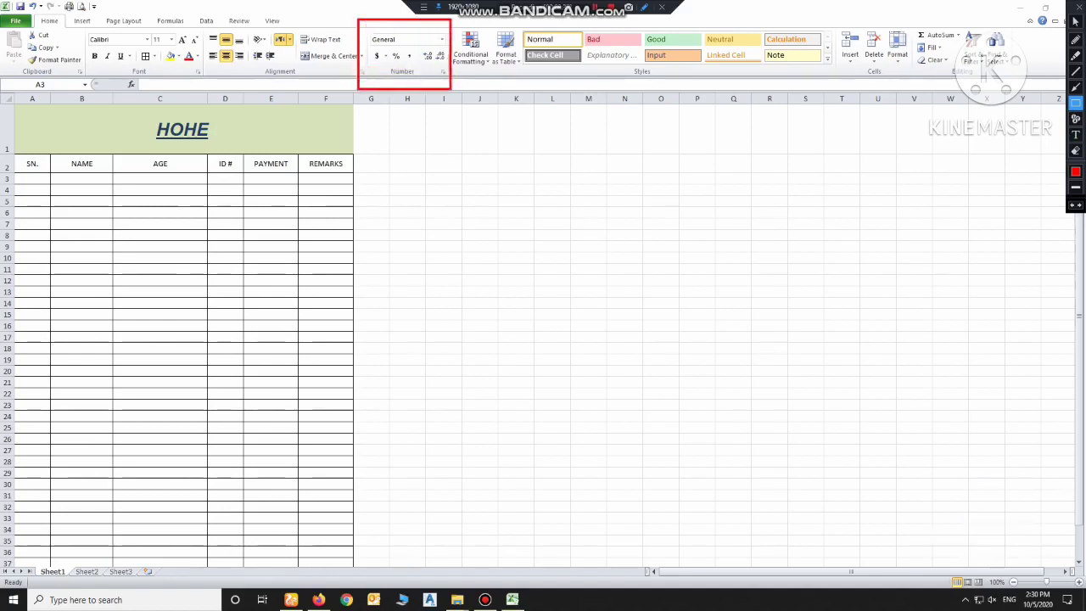
pyautogui.moveTo(454, 22); pyautogui.dragTo(524, 93)
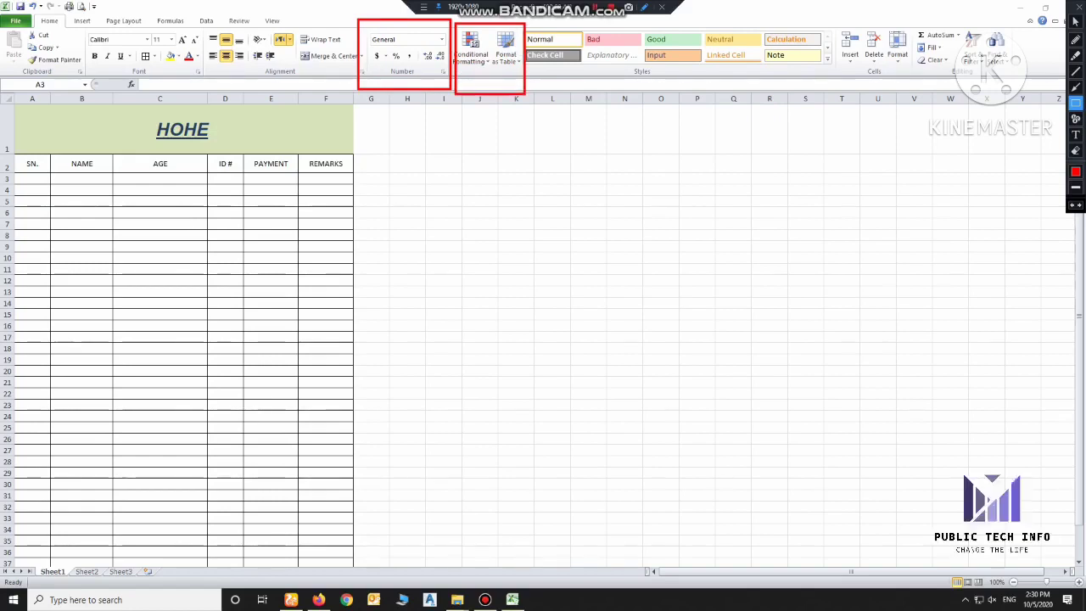
pyautogui.moveTo(529, 25); pyautogui.dragTo(831, 100)
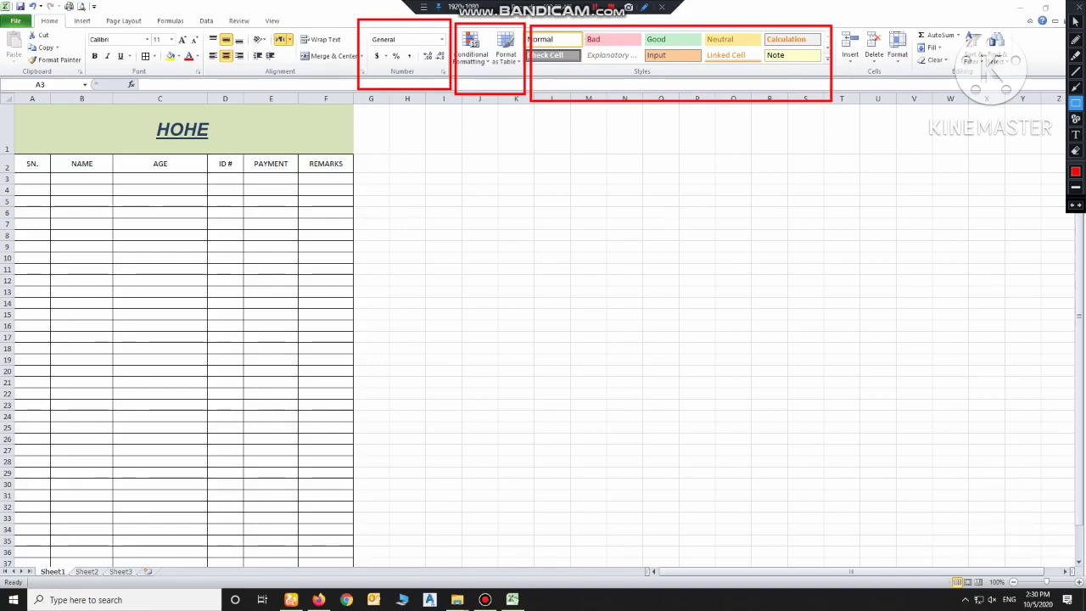
pyautogui.moveTo(887, 22); pyautogui.dragTo(917, 88)
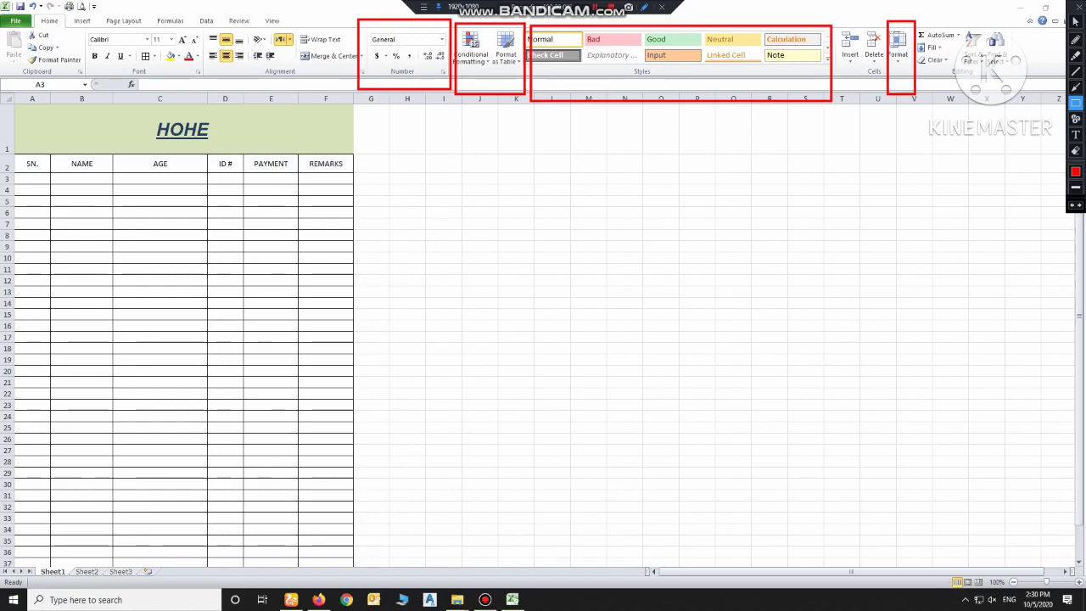
pyautogui.moveTo(14, 173); pyautogui.dragTo(346, 479)
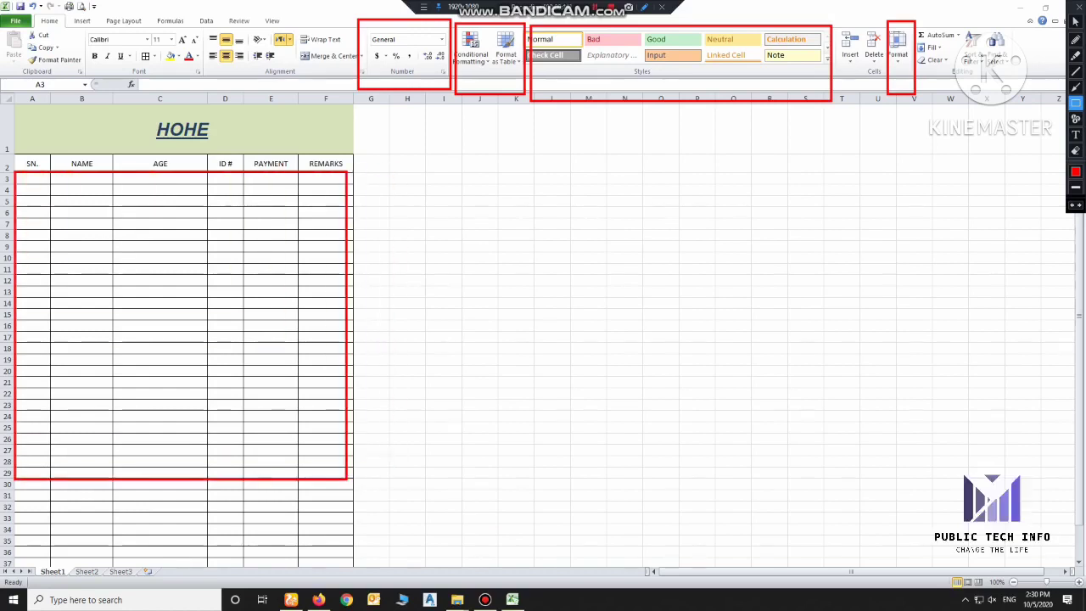